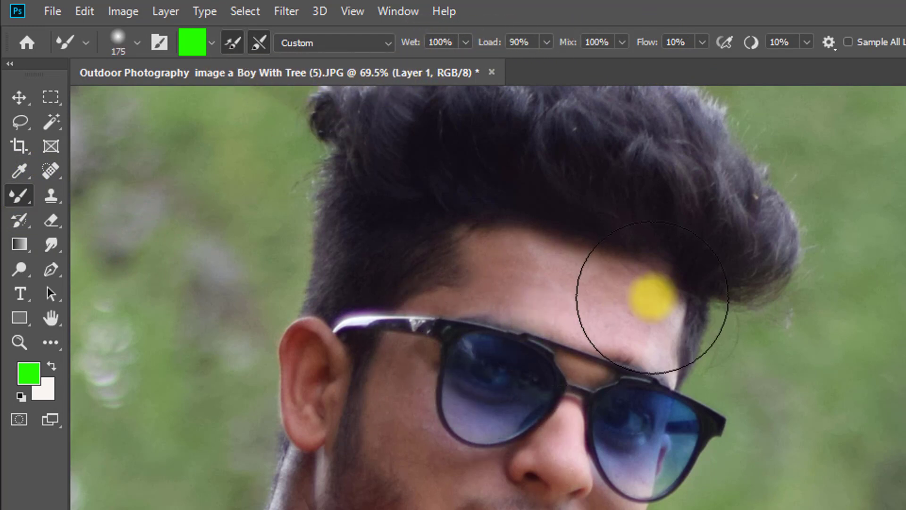
- Smooth the forehead skin with the Mixer Brush, sampling the forehead tone at size 150 and reducing the brush for the smaller areas
key(bracketleft)
alt+click(578, 296)
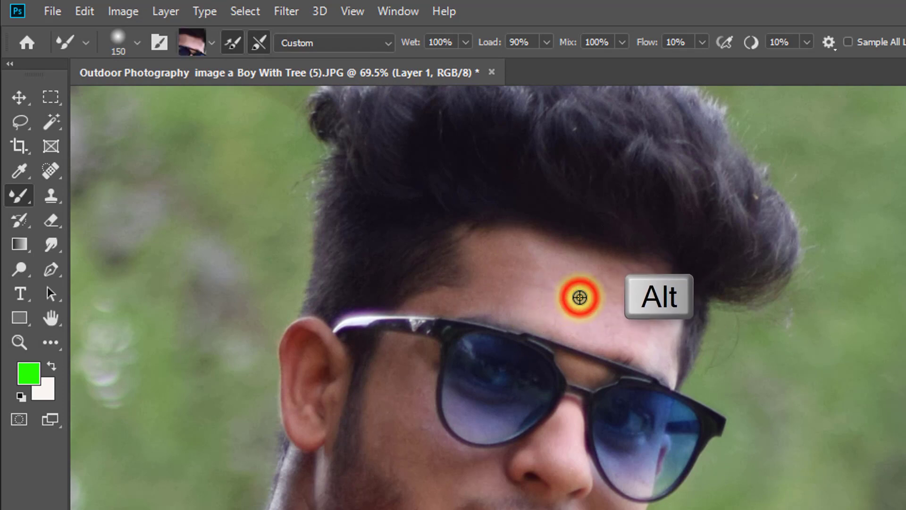
mouse_move(566, 286)
mouse_down()
mouse_move(519, 277)
mouse_move(518, 259)
mouse_move(531, 264)
mouse_up()
key(bracketleft)
key(bracketleft)
drag(521, 261, 543, 270)
drag(548, 271, 619, 294)
drag(613, 282, 572, 271)
scroll(571, 272, up, 3)
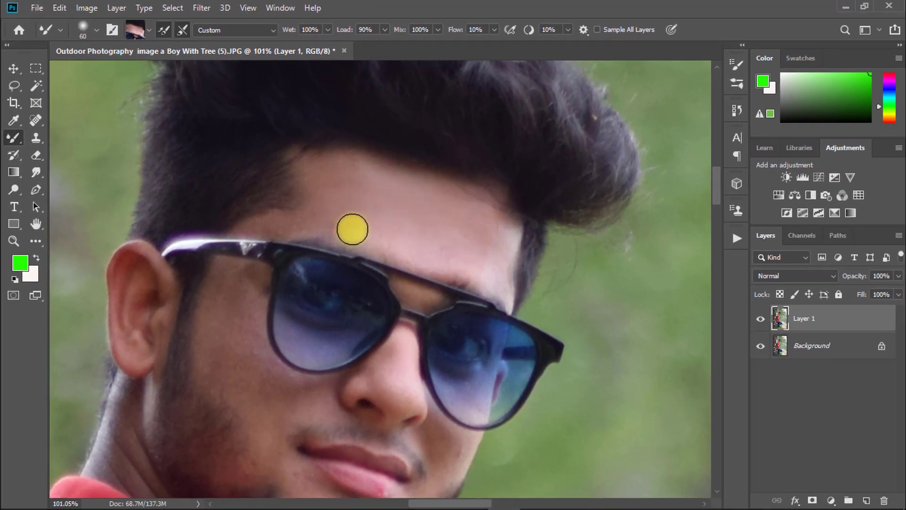
drag(308, 221, 258, 225)
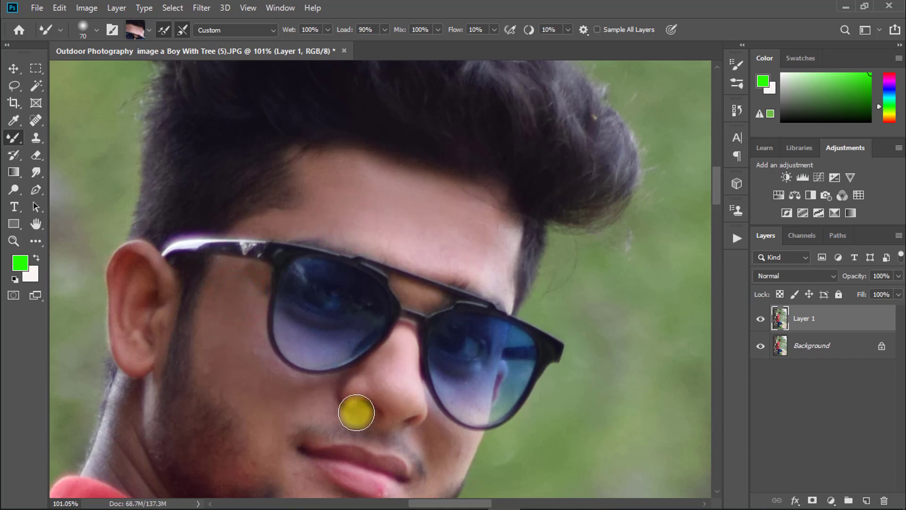
- Smooth the skin on the cheeks and around the mouth with the Mixer Brush, reducing the brush size to 50 for tight areas
drag(325, 408, 304, 305)
drag(378, 260, 383, 254)
drag(257, 302, 248, 220)
key([)
key([)
drag(431, 259, 417, 240)
drag(430, 265, 416, 238)
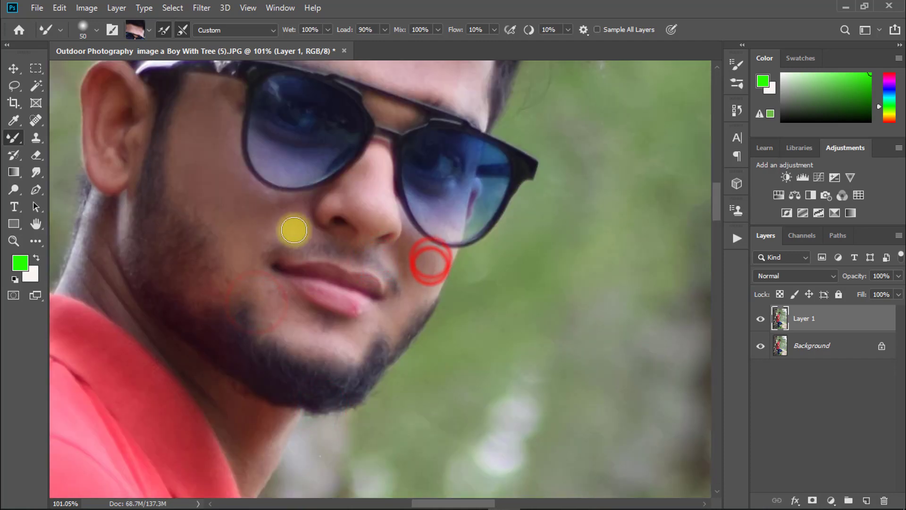
drag(293, 229, 283, 344)
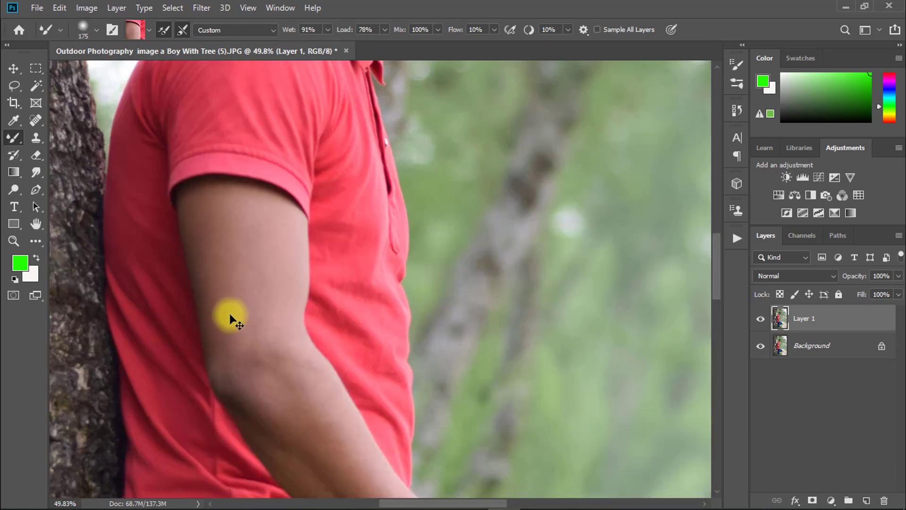
- Smooth the skin along the arm and hand with Mixer Brush strokes
drag(272, 234, 283, 237)
mouse_move(227, 222)
mouse_down()
mouse_move(219, 287)
mouse_move(215, 194)
mouse_move(199, 212)
mouse_move(207, 265)
mouse_move(258, 260)
mouse_move(257, 320)
mouse_move(220, 193)
mouse_up()
mouse_move(414, 368)
mouse_down()
mouse_move(265, 208)
mouse_move(204, 195)
mouse_move(298, 249)
mouse_move(343, 293)
mouse_up()
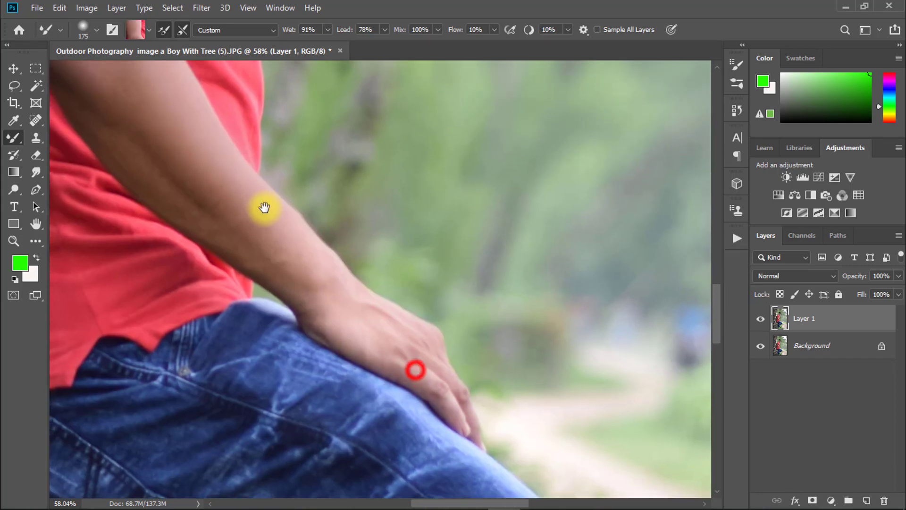
click(175, 137)
- Place the free png (19) leaves from the project folder, enlarge them and position them over the top of the tree trunk
scroll(352, 285, down, 6)
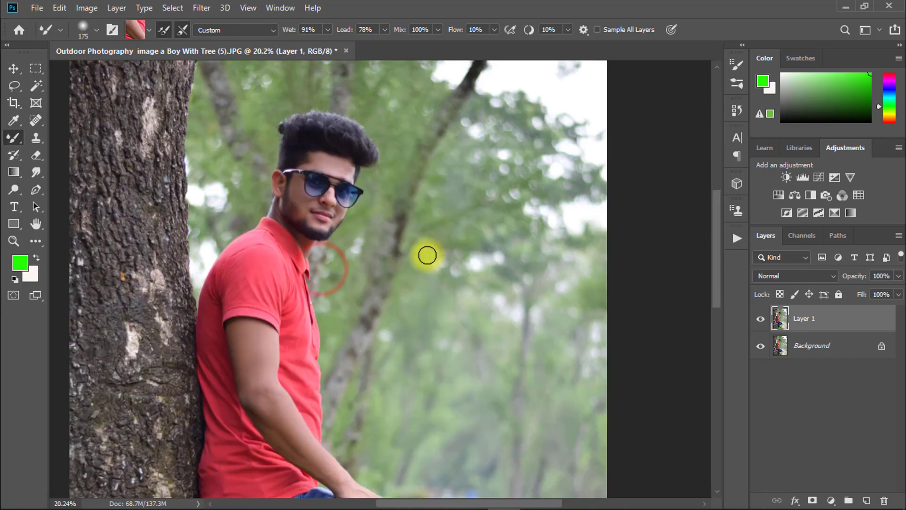
scroll(338, 190, down, 3)
click(845, 6)
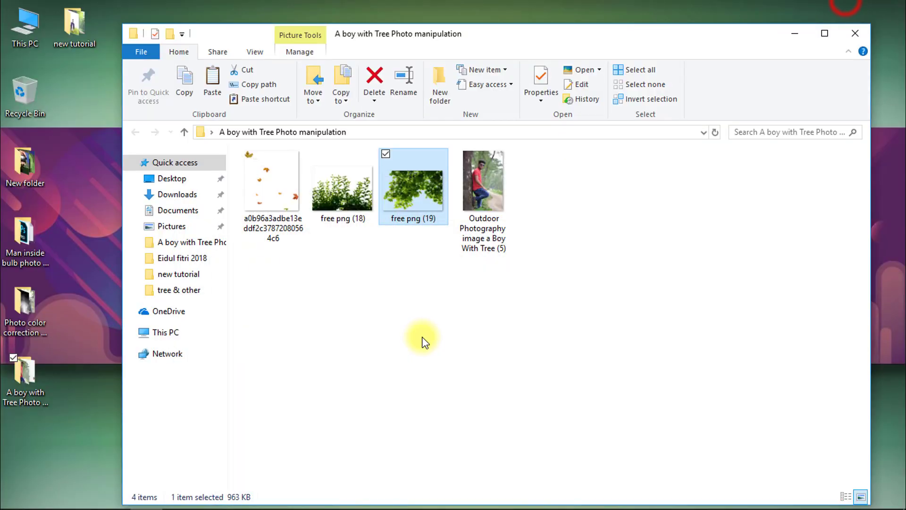
drag(397, 196, 328, 158)
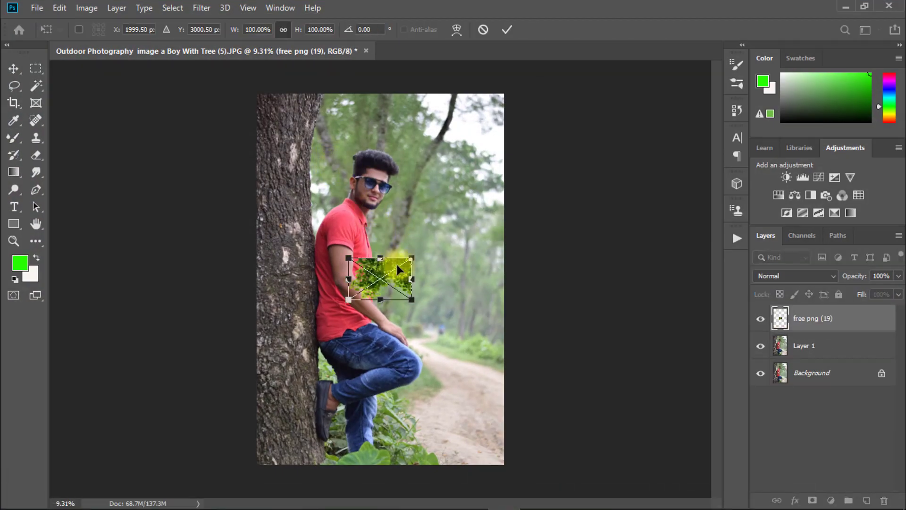
drag(411, 256, 522, 162)
drag(469, 235, 384, 111)
key(Return)
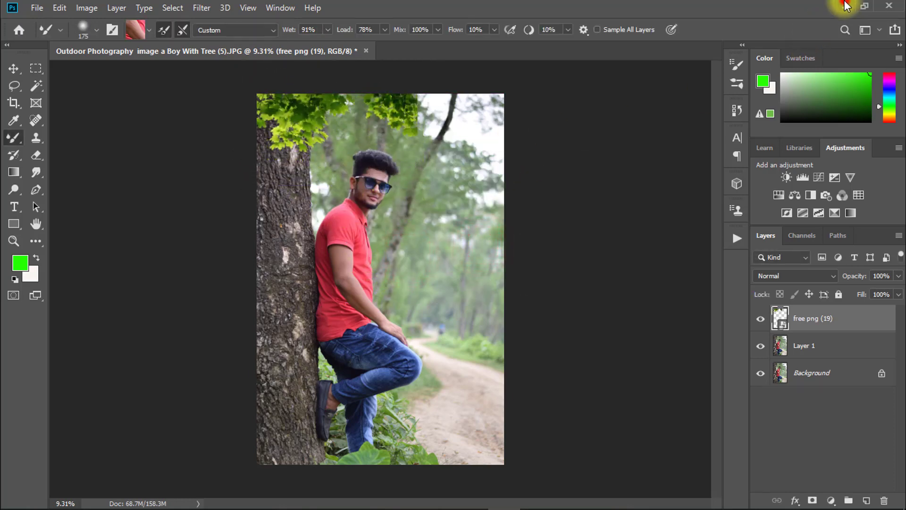
- Place a second copy of free png (19), enlarge it, flip it horizontally and position it across the photo's upper right area
click(845, 5)
mouse_move(424, 202)
mouse_down()
mouse_move(696, 495)
mouse_move(514, 488)
mouse_move(428, 208)
mouse_up()
drag(414, 258, 528, 177)
drag(468, 218, 420, 98)
right_click(397, 164)
click(437, 320)
key(Return)
scroll(295, 137, up, 1)
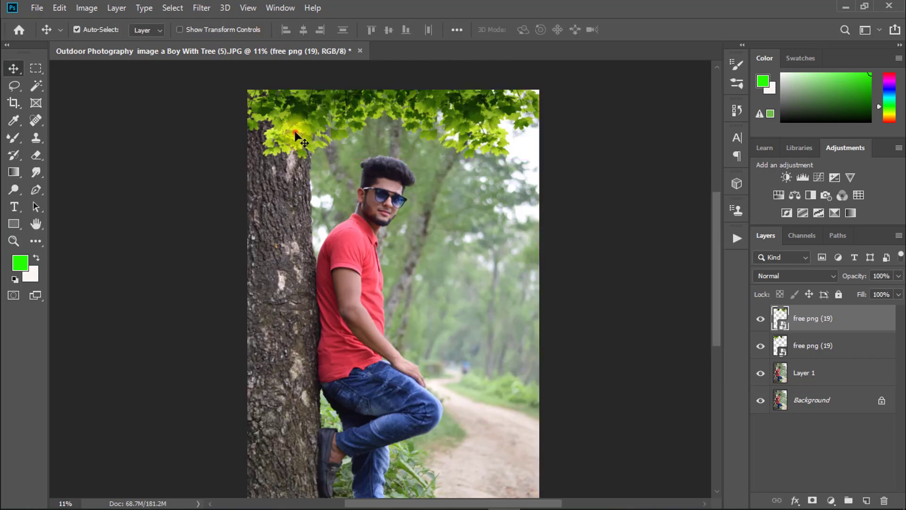
- Move the leaves above the tree trunk lower and rotate them about 18.6° counterclockwise to blend with the other foliage
drag(295, 133, 287, 156)
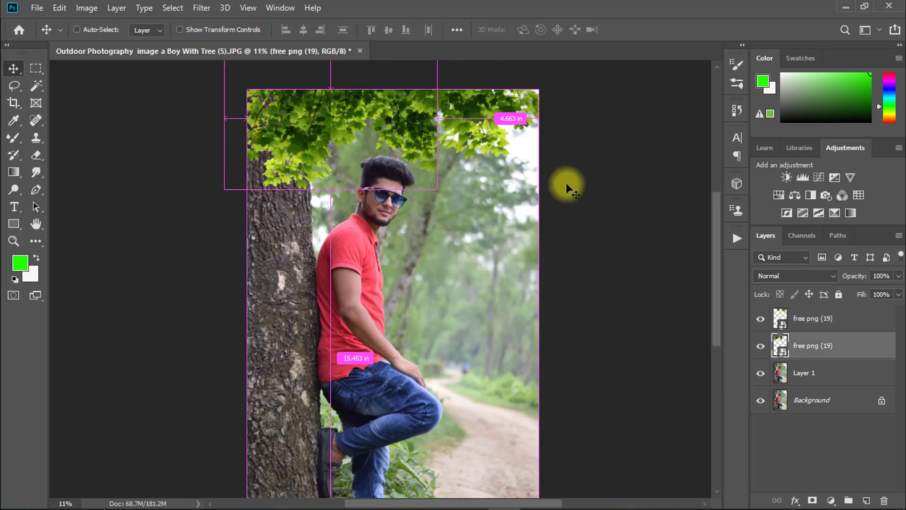
key(ctrl+t)
click(506, 168)
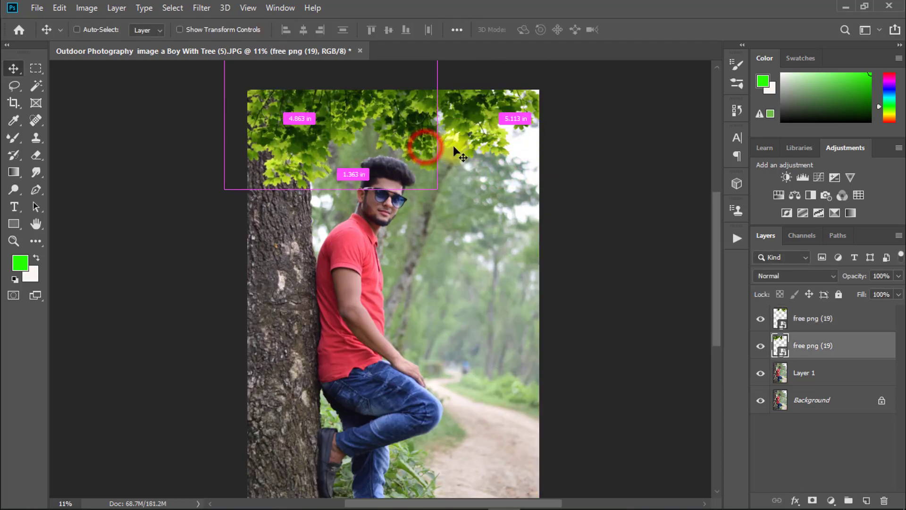
key(ctrl+t)
drag(476, 195, 474, 132)
drag(360, 153, 347, 154)
drag(462, 161, 463, 172)
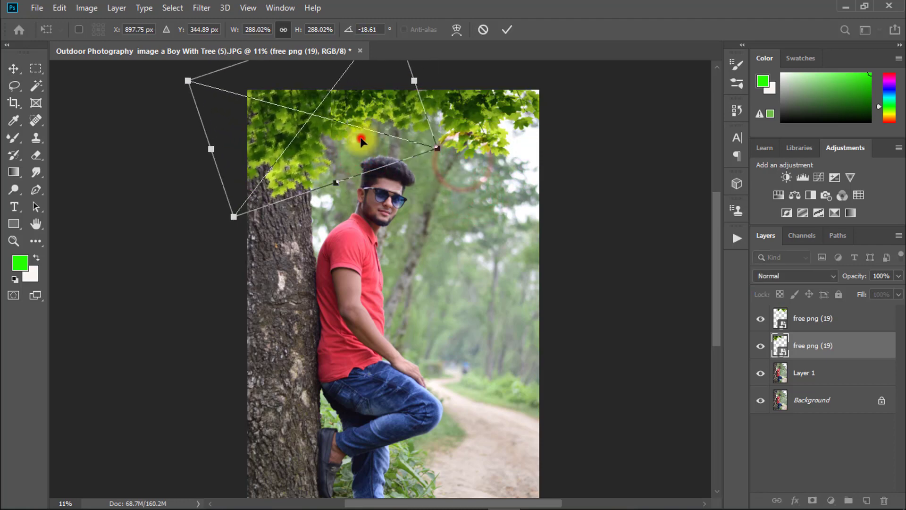
drag(361, 141, 356, 137)
key(Return)
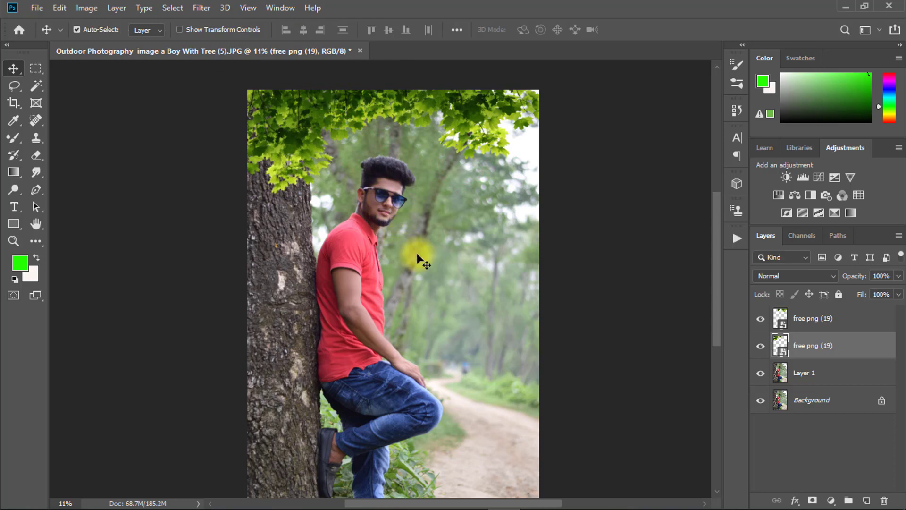
- Place the free png (18) plants from the project folder over the base of the tree and the man's feet
scroll(420, 259, down, 2)
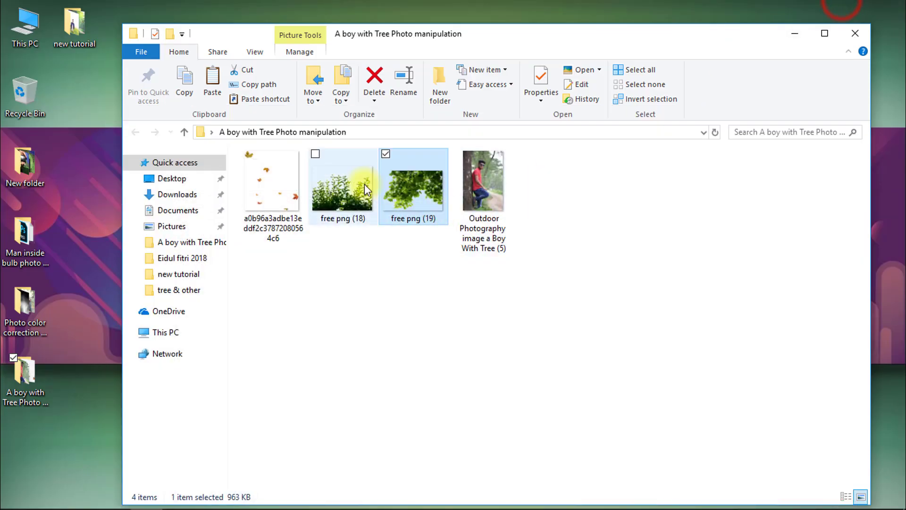
drag(349, 181, 361, 404)
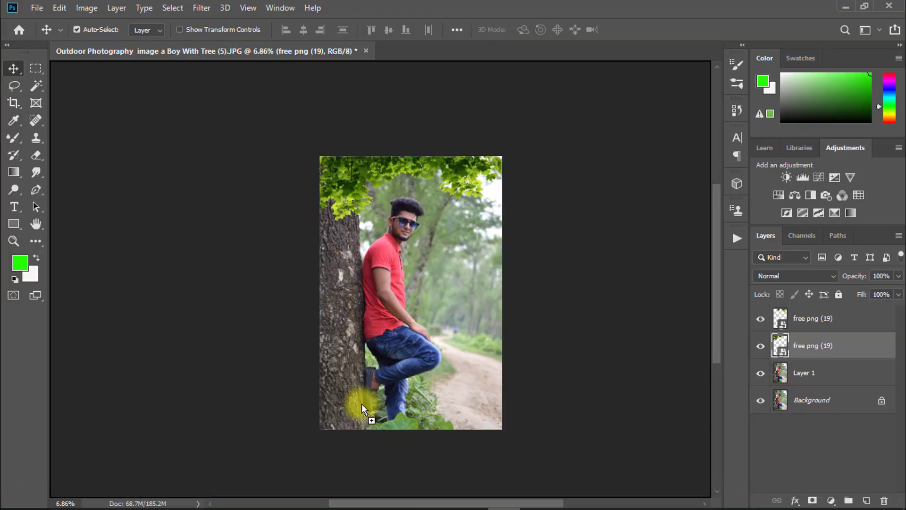
drag(427, 320, 371, 428)
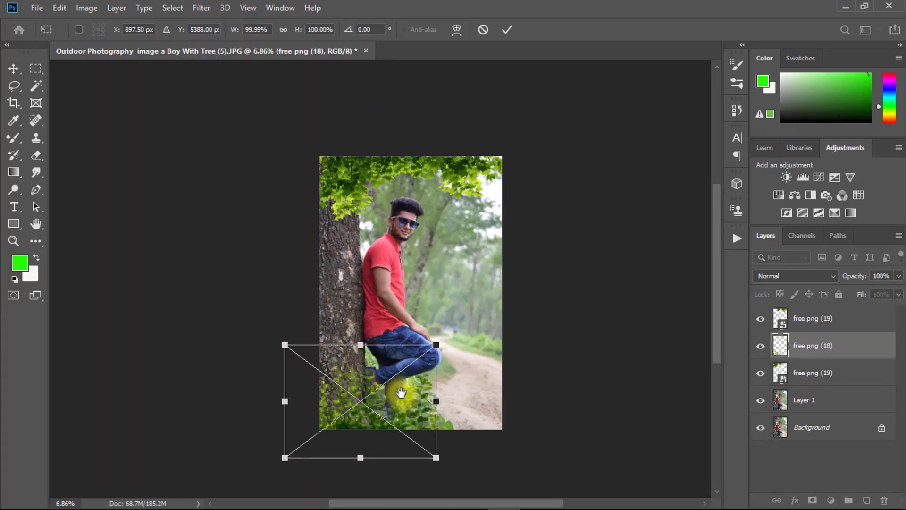
key(ctrl+space)
mouse_move(404, 397)
mouse_down()
mouse_move(434, 402)
mouse_move(360, 454)
mouse_move(370, 417)
mouse_move(398, 425)
mouse_move(401, 397)
mouse_move(387, 393)
mouse_move(369, 340)
mouse_move(379, 340)
mouse_move(360, 340)
mouse_up()
key(Return)
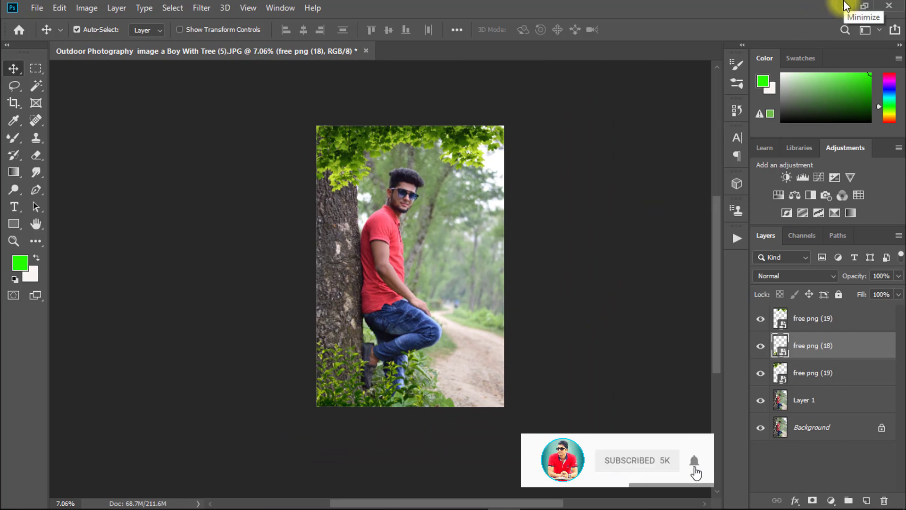
- Place the falling autumn leaves image, rotate it about 43° and position it over the tree trunk and the man's back
click(844, 6)
click(293, 186)
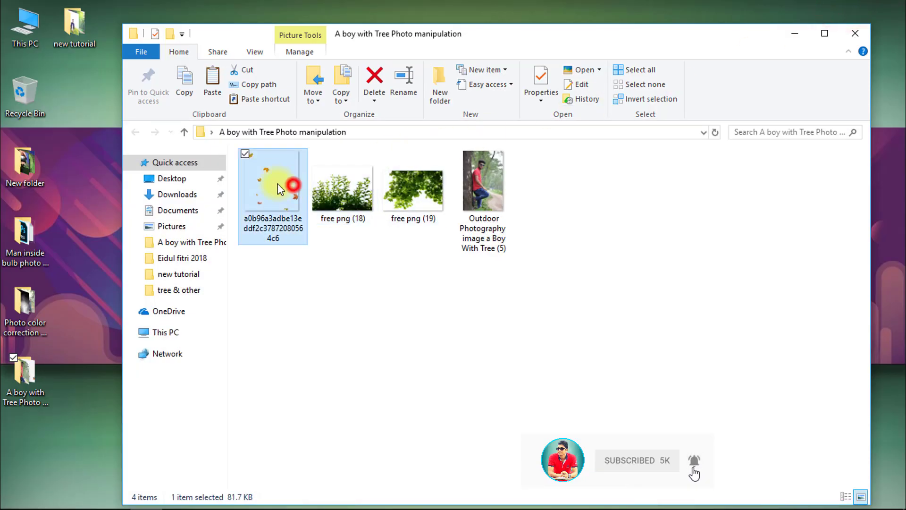
drag(273, 179, 421, 268)
scroll(438, 250, up, 3)
drag(483, 258, 466, 292)
drag(421, 258, 395, 273)
drag(489, 182, 500, 213)
drag(417, 240, 394, 273)
key(Return)
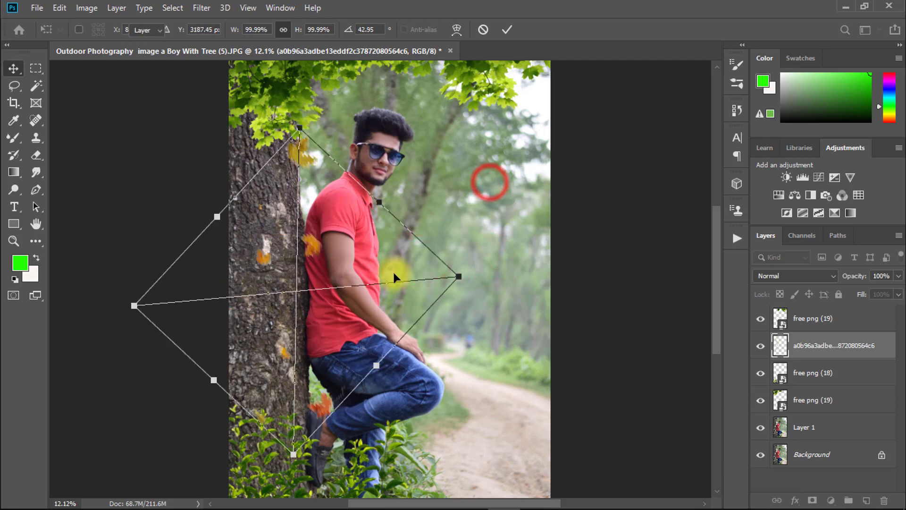
drag(312, 249, 304, 249)
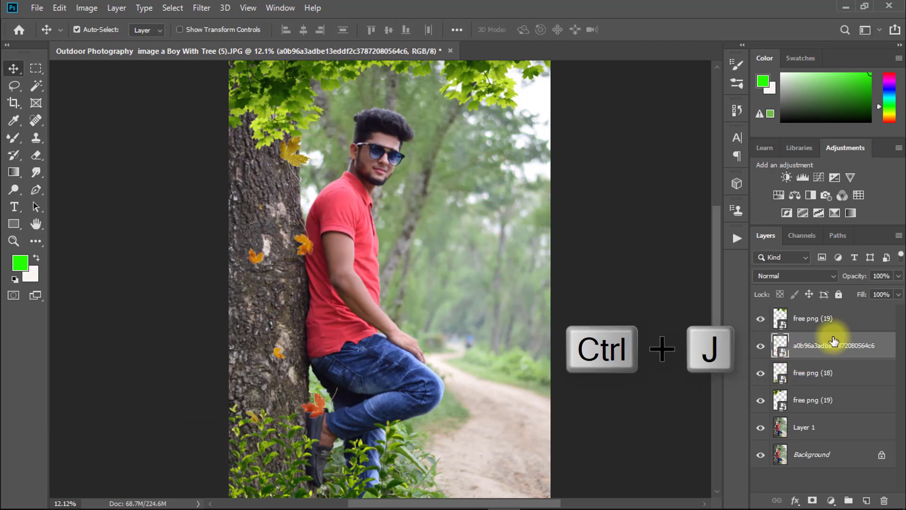
- Duplicate the falling leaves layer, move the copy over the path side, rotate it about 32° and flip it vertically
key(ctrl+j)
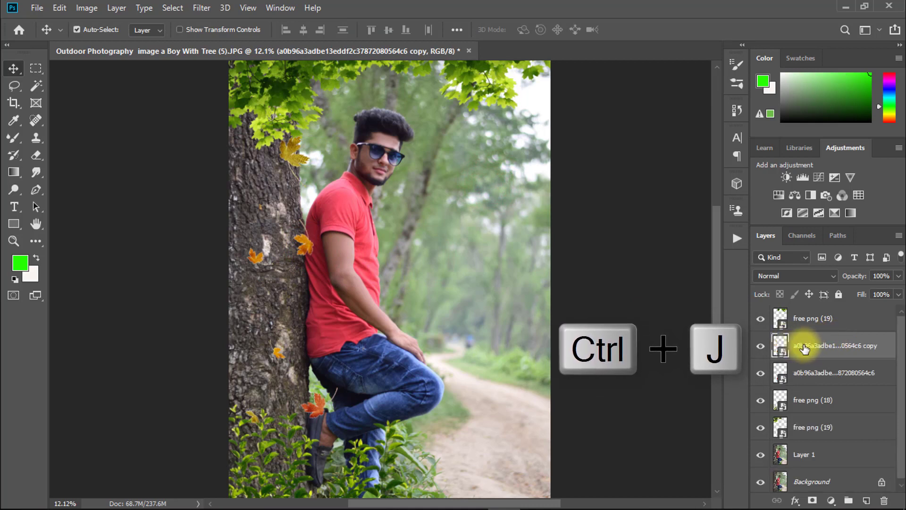
drag(307, 245, 514, 234)
key(ctrl+t)
drag(639, 207, 627, 178)
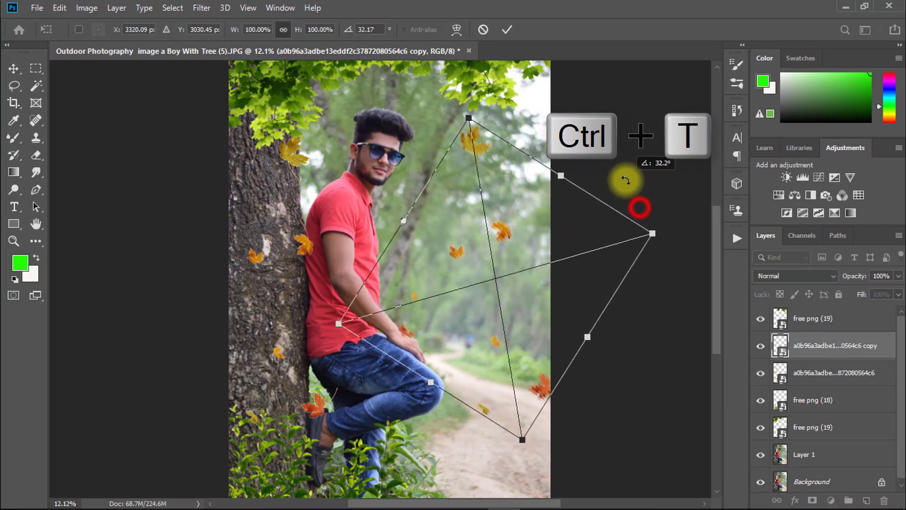
right_click(540, 266)
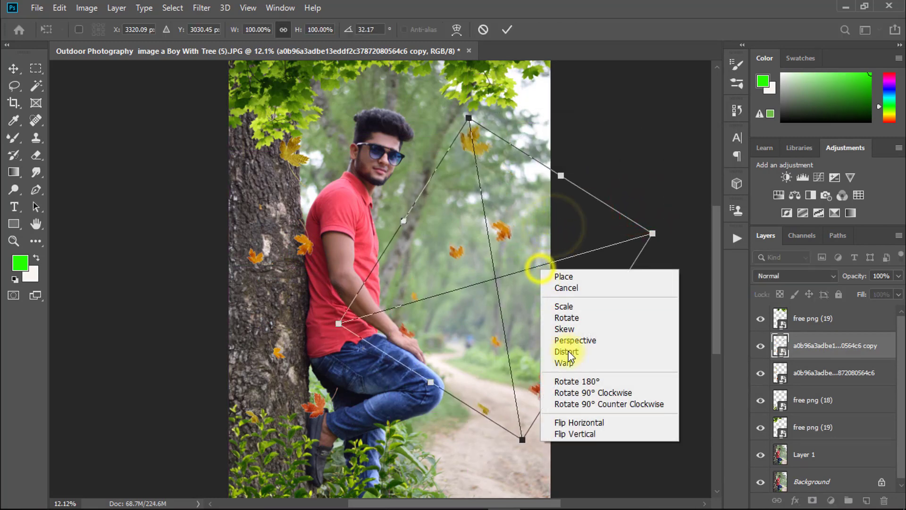
click(582, 434)
drag(553, 364, 536, 346)
key(Return)
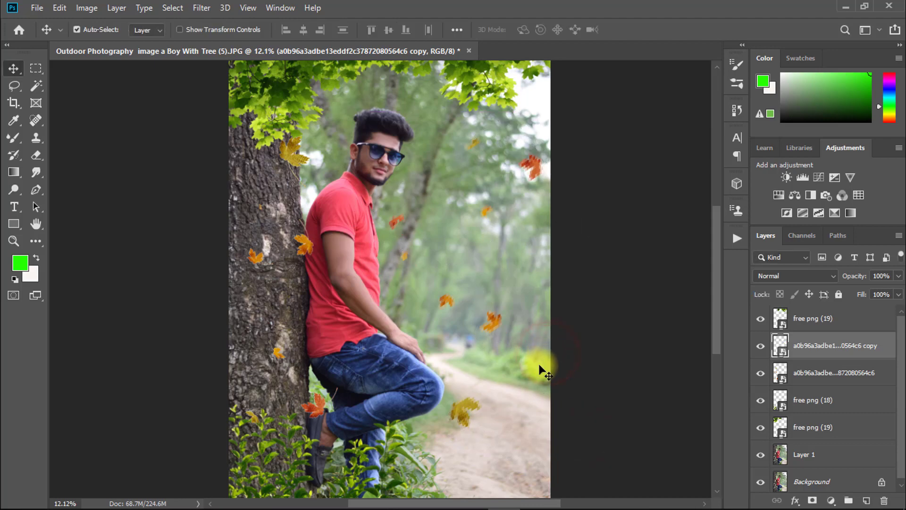
- Reposition and further rotate the copied falling leaves so they scatter over the background beside the man
drag(491, 315, 499, 336)
key(ctrl+t)
drag(668, 254, 649, 182)
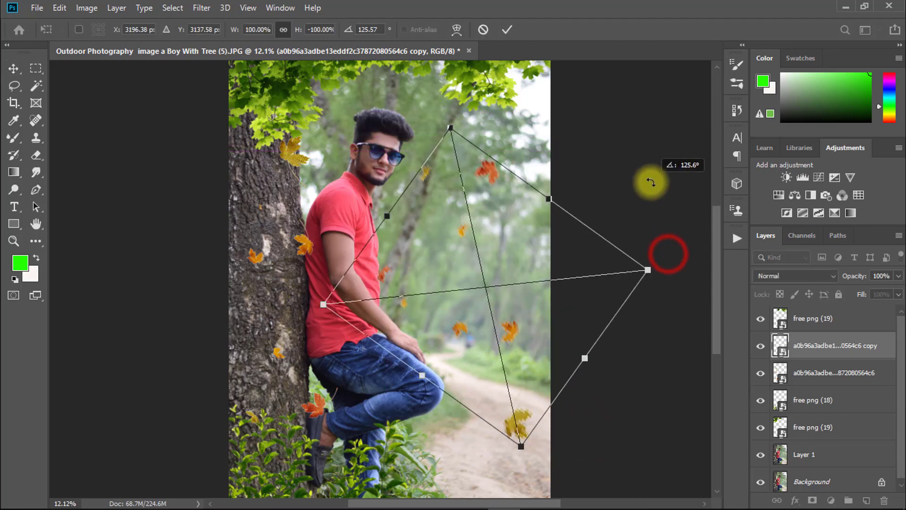
drag(601, 229, 613, 253)
drag(621, 207, 628, 218)
drag(555, 287, 563, 292)
drag(583, 218, 526, 242)
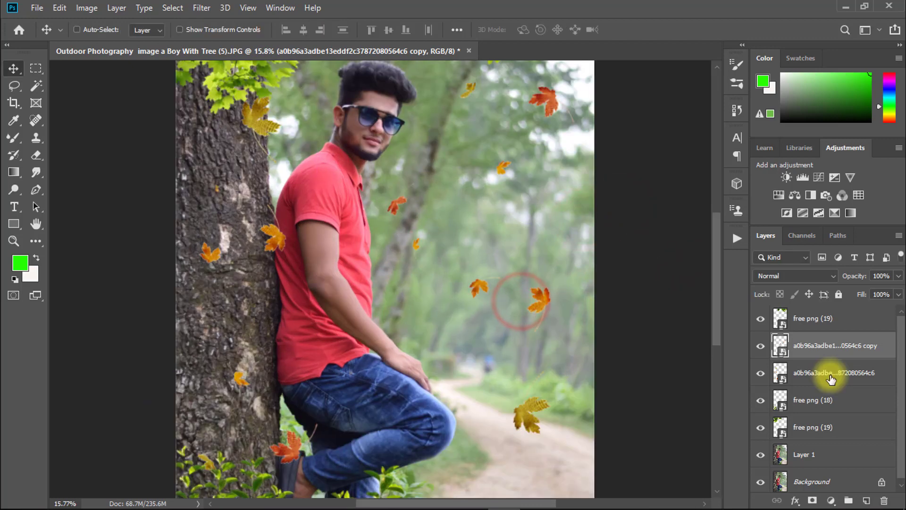
- Merge the two falling leaves layers into one, checking each layer's visibility first
ctrl+click(830, 377)
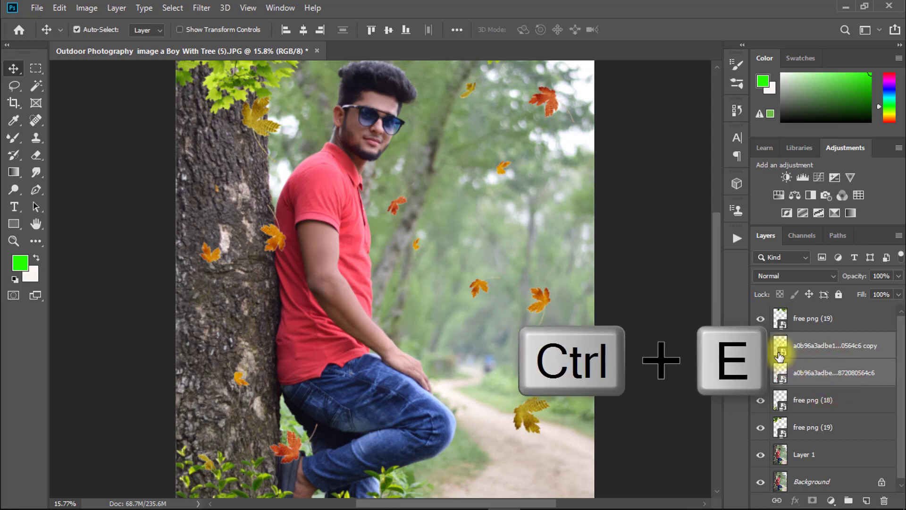
click(758, 346)
click(760, 375)
click(758, 345)
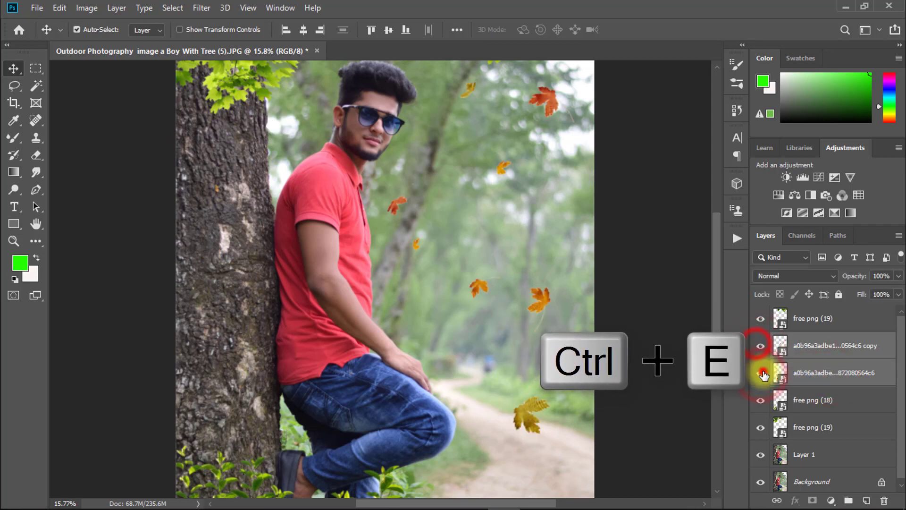
click(760, 374)
key(ctrl+e)
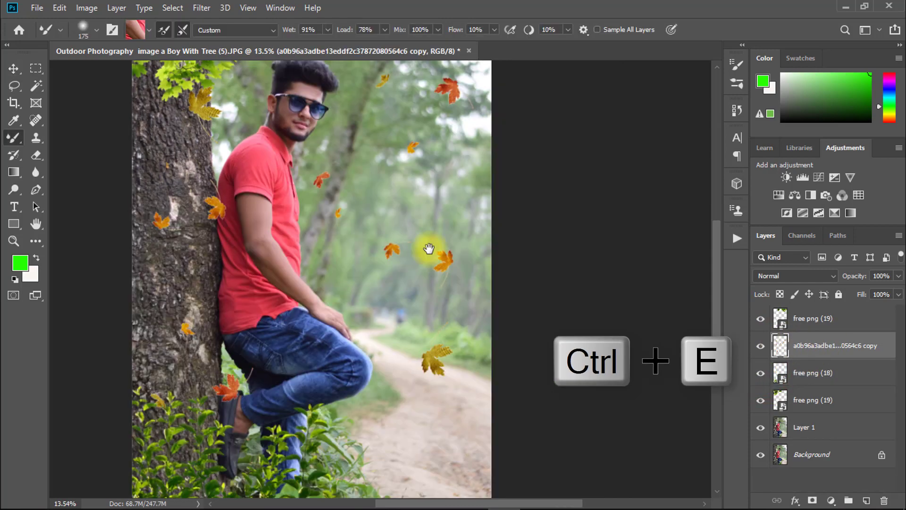
- Select the lower falling leaves, from the trunk across the legs to the path, with a freehand Lasso outline
mouse_move(422, 258)
mouse_down()
mouse_move(401, 257)
mouse_move(410, 290)
mouse_up()
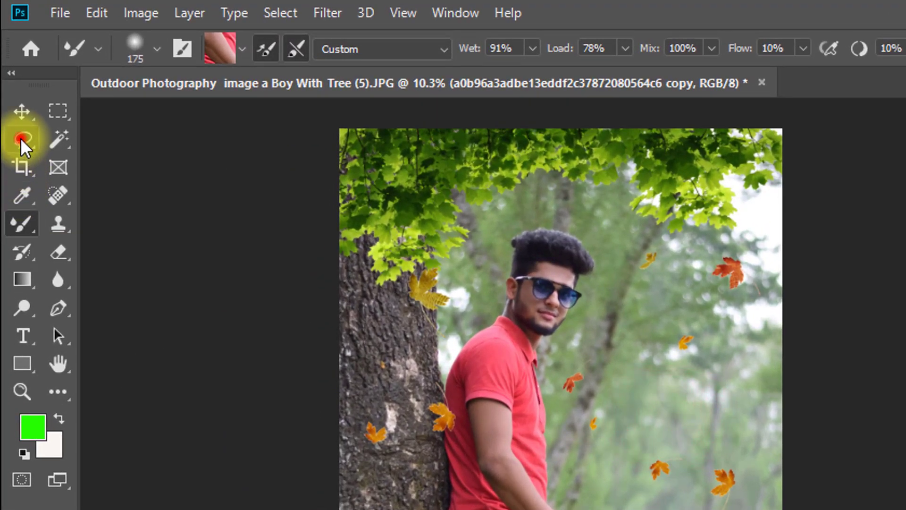
click(20, 138)
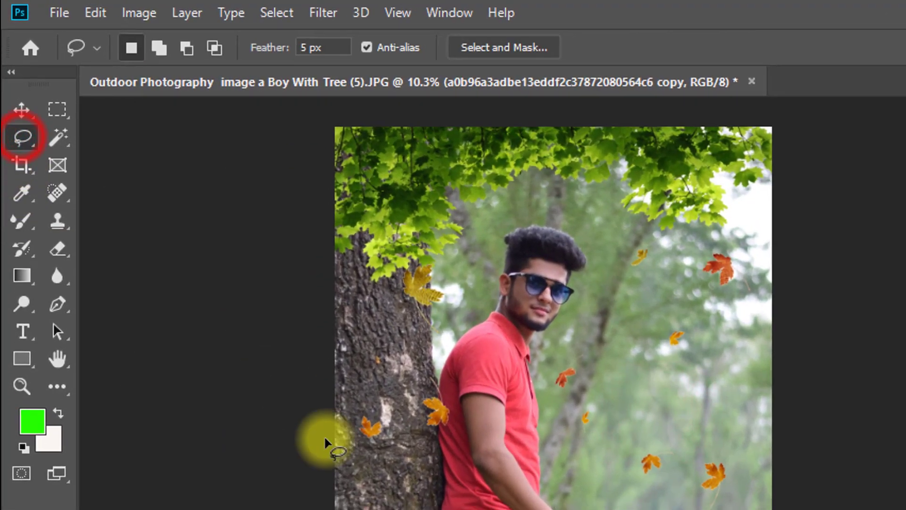
drag(340, 408, 445, 490)
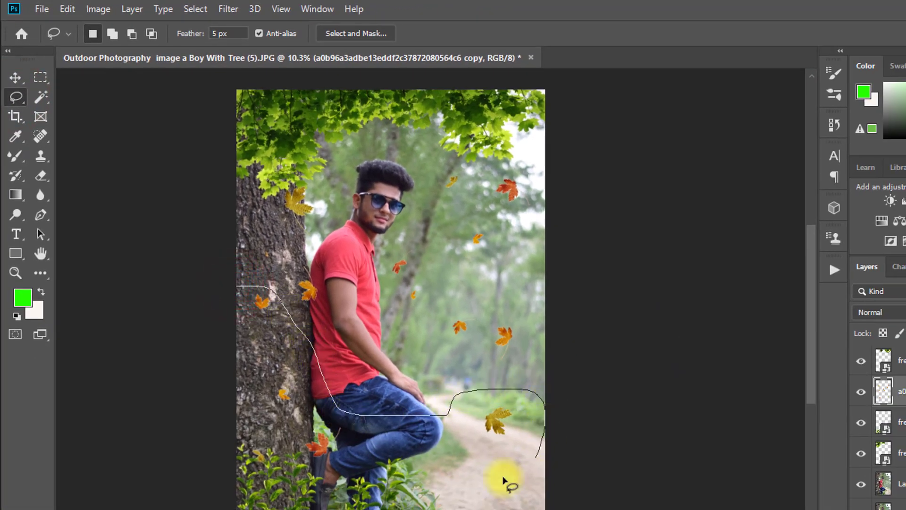
mouse_move(504, 481)
mouse_down()
mouse_move(247, 425)
mouse_move(210, 319)
mouse_up()
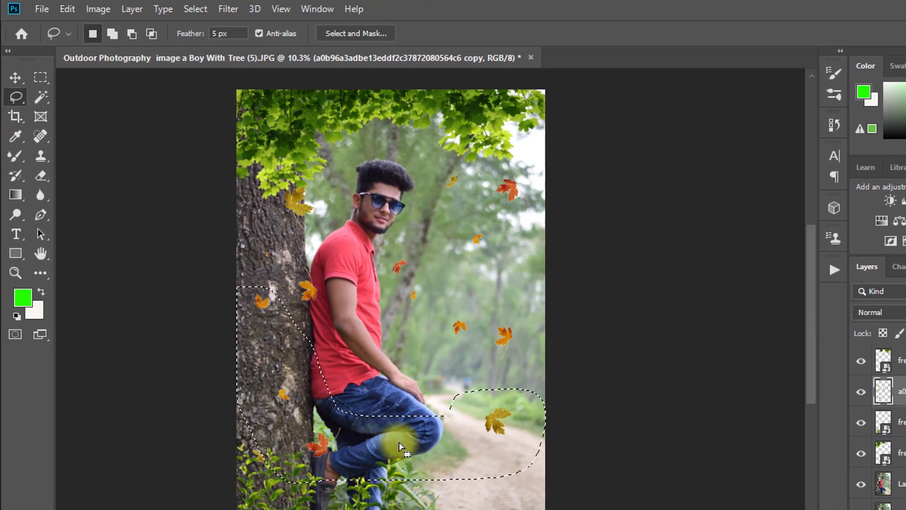
- Blur the selected lower falling leaves with a 33.2-pixel Gaussian Blur and clear the selection
click(228, 9)
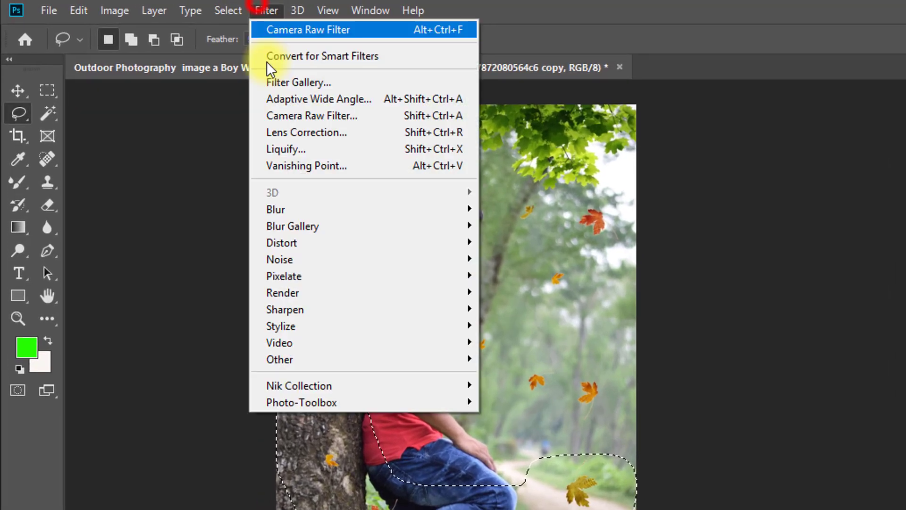
click(297, 210)
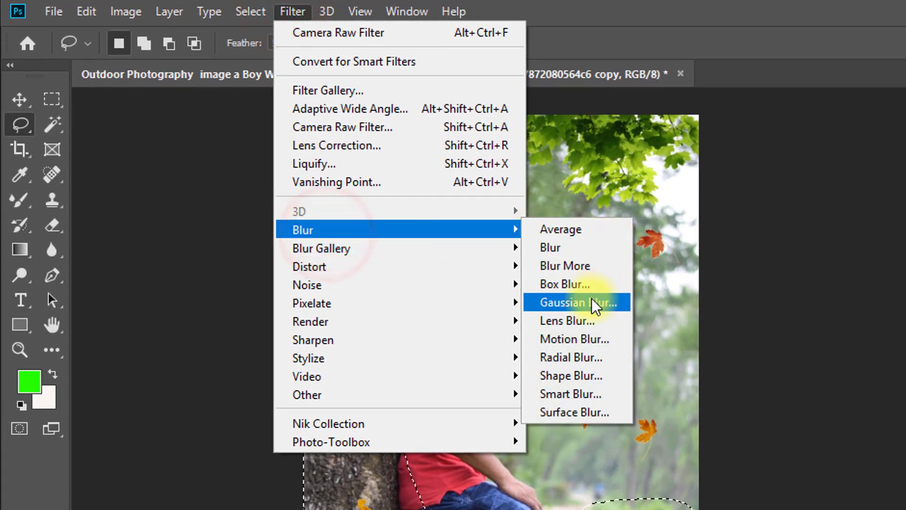
click(591, 302)
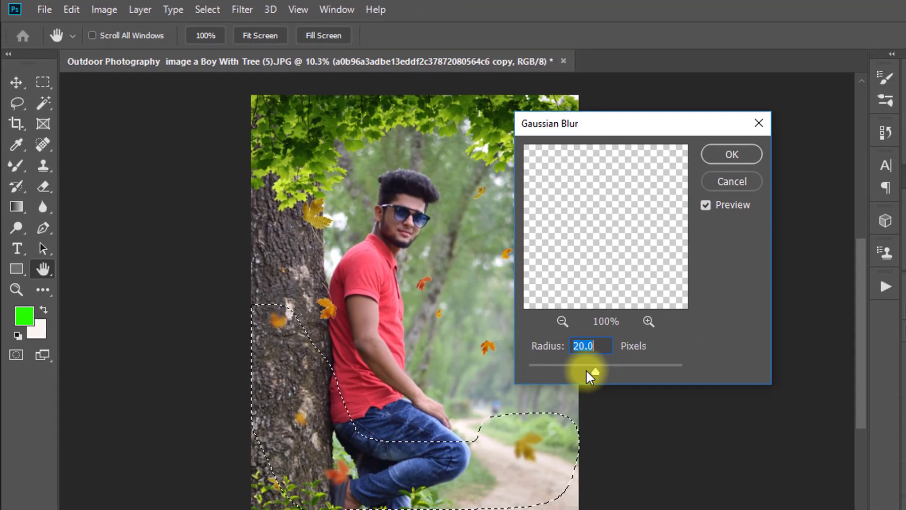
drag(717, 450, 724, 450)
drag(595, 369, 600, 365)
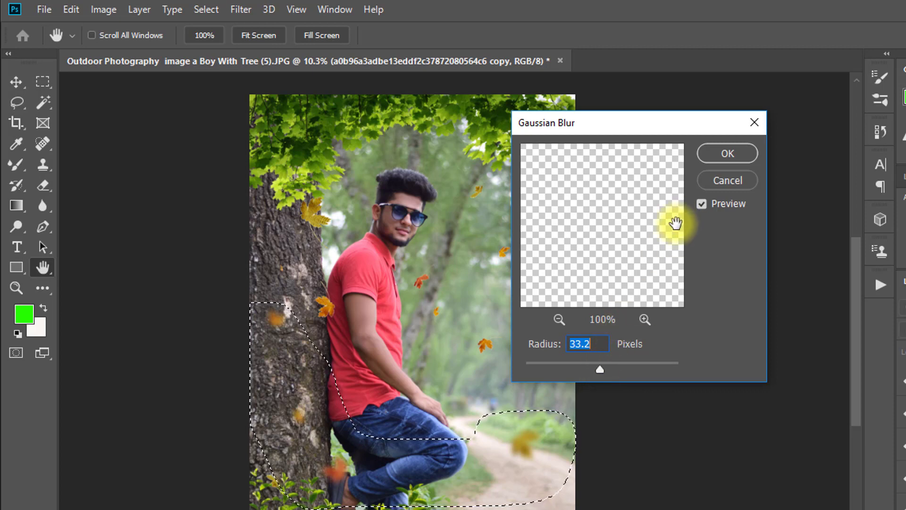
click(730, 153)
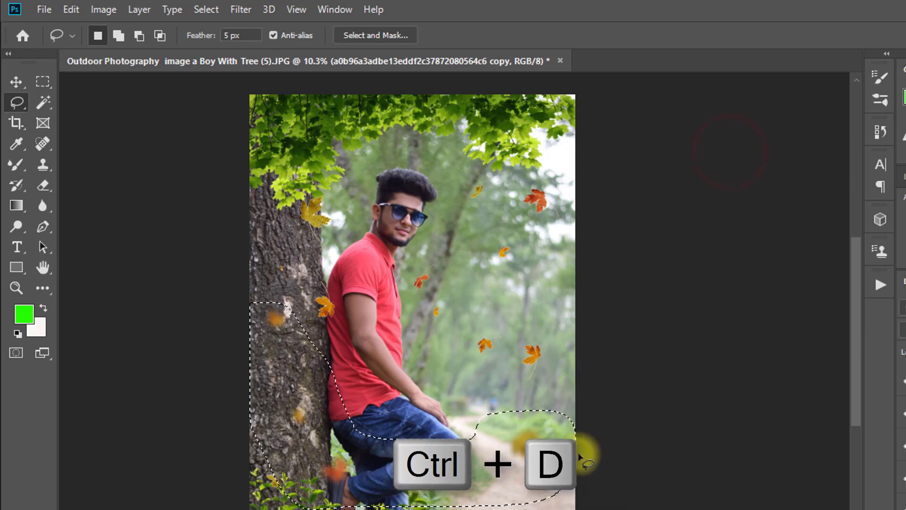
key(ctrl+d)
drag(468, 388, 492, 394)
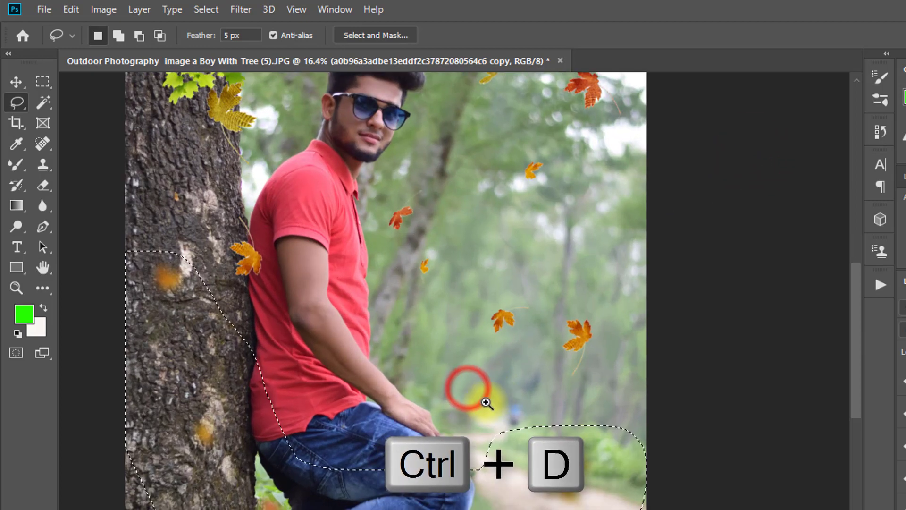
drag(486, 399, 467, 411)
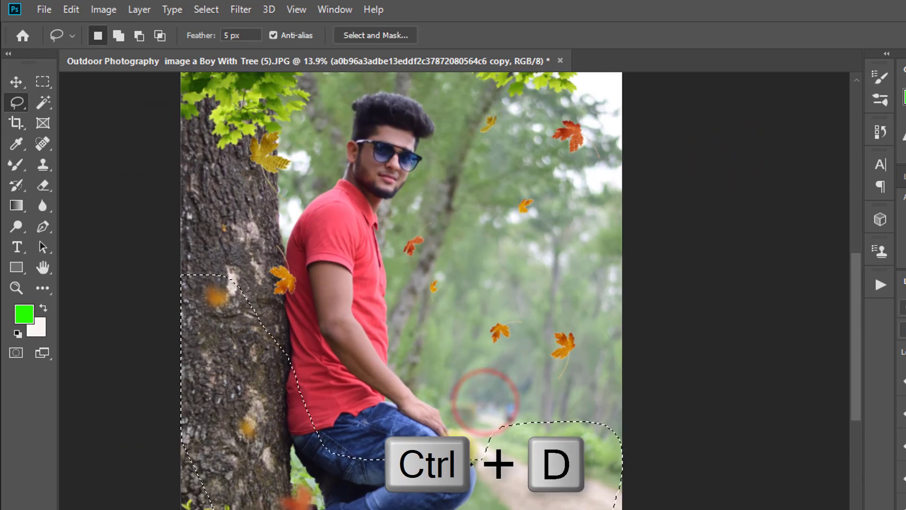
key(ctrl+d)
- Toggle the foreground plants layer "free png (18)" to check what it contains, and rasterize it
drag(357, 496, 345, 494)
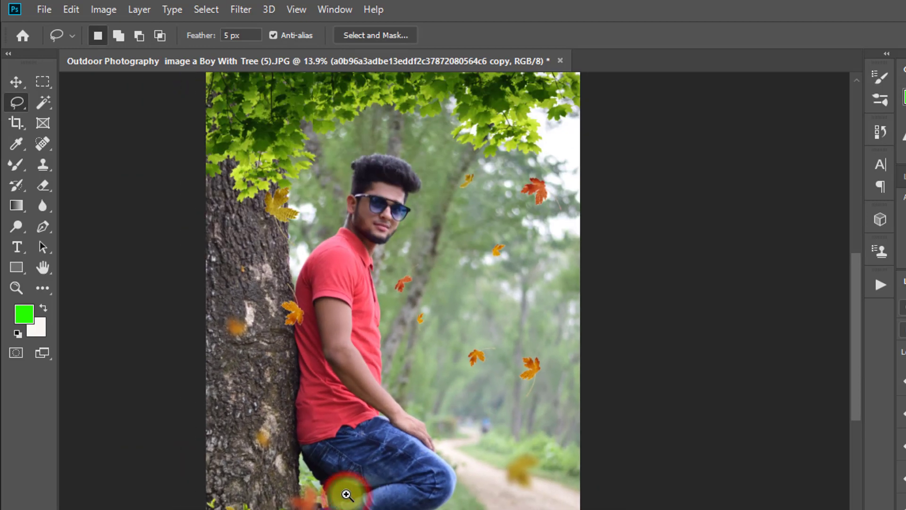
drag(409, 507, 413, 443)
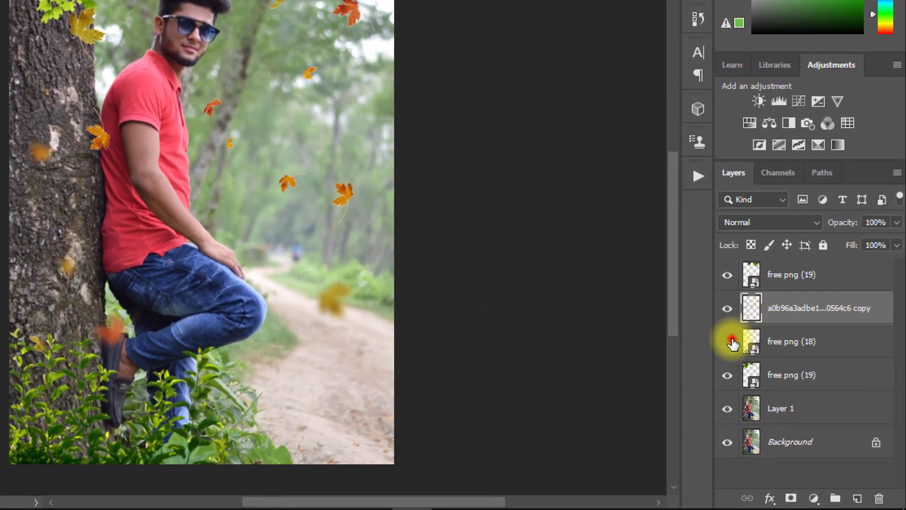
click(732, 340)
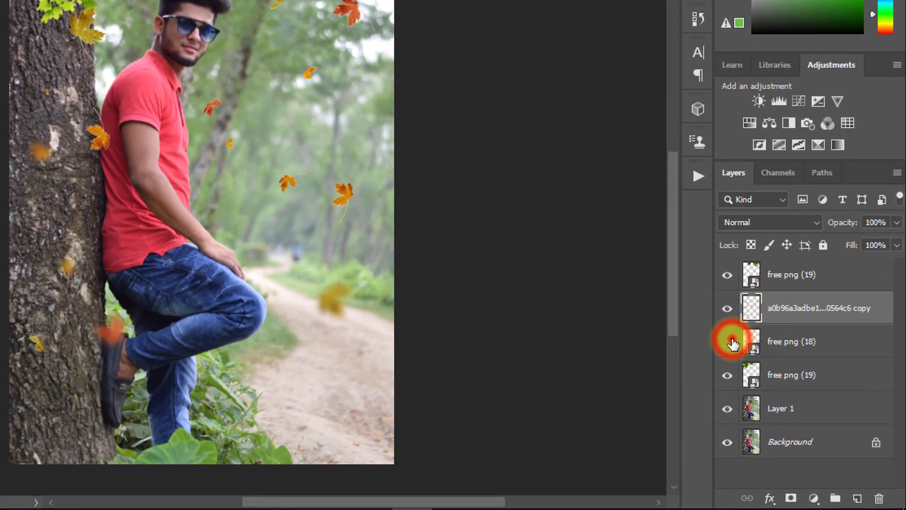
click(806, 341)
right_click(798, 342)
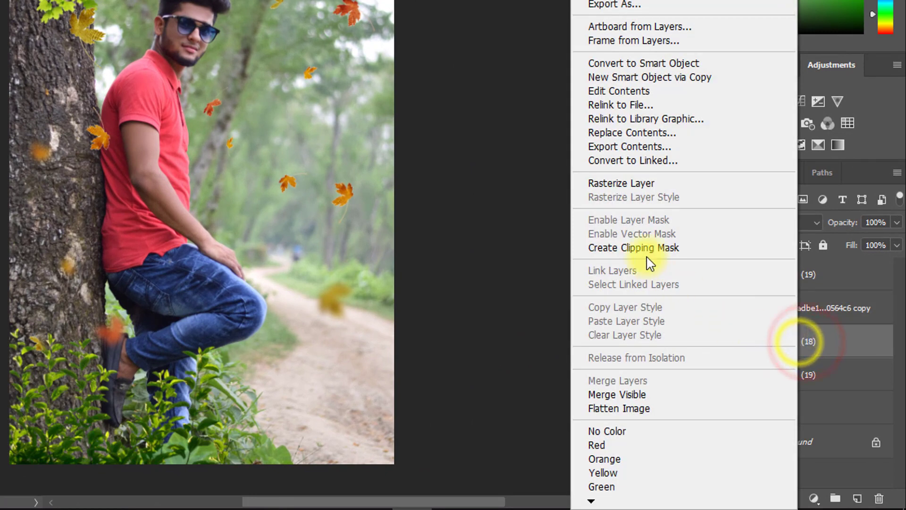
click(621, 182)
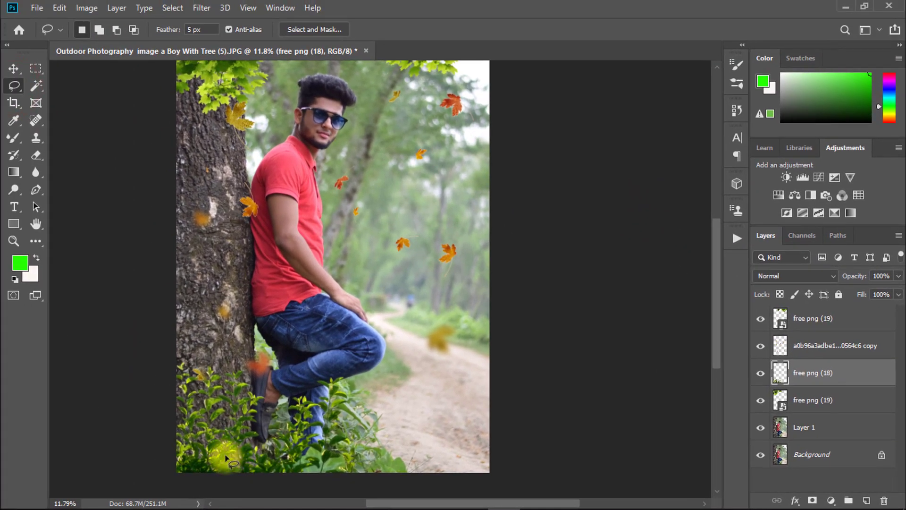
- Lasso the foreground plants around the standing leg and soften them with a 27.7-pixel Gaussian Blur, clearing the selection
scroll(66, 443, up, 2)
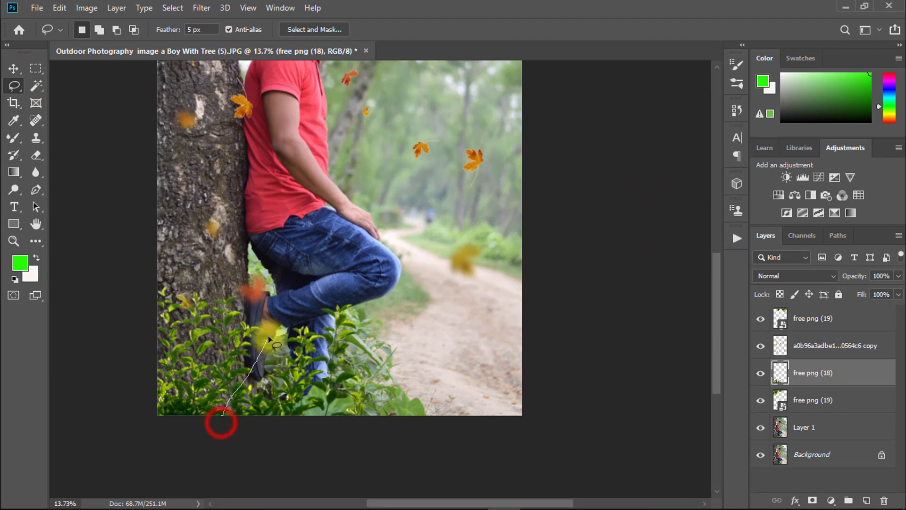
drag(269, 338, 430, 374)
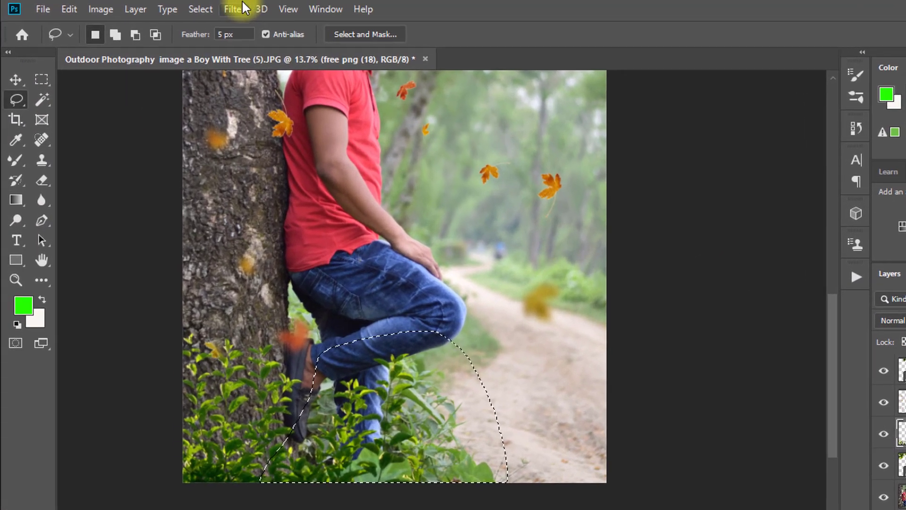
click(201, 7)
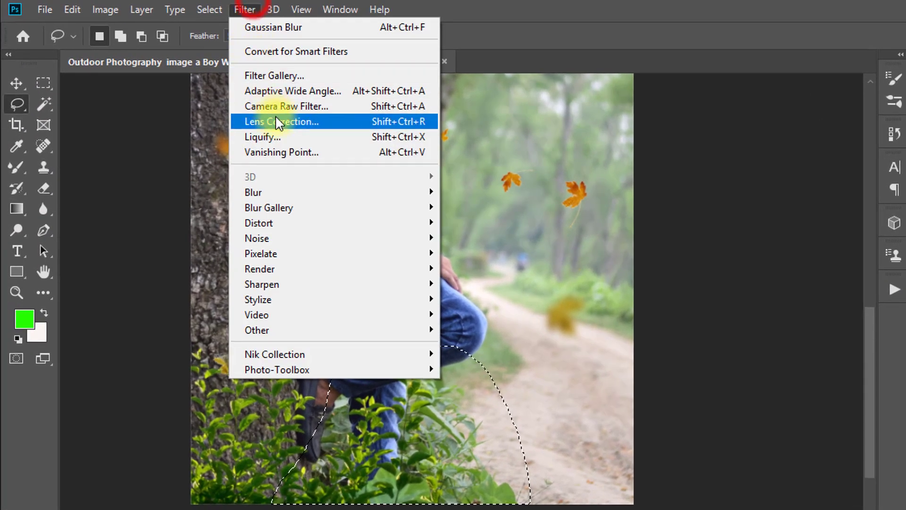
click(290, 195)
click(479, 251)
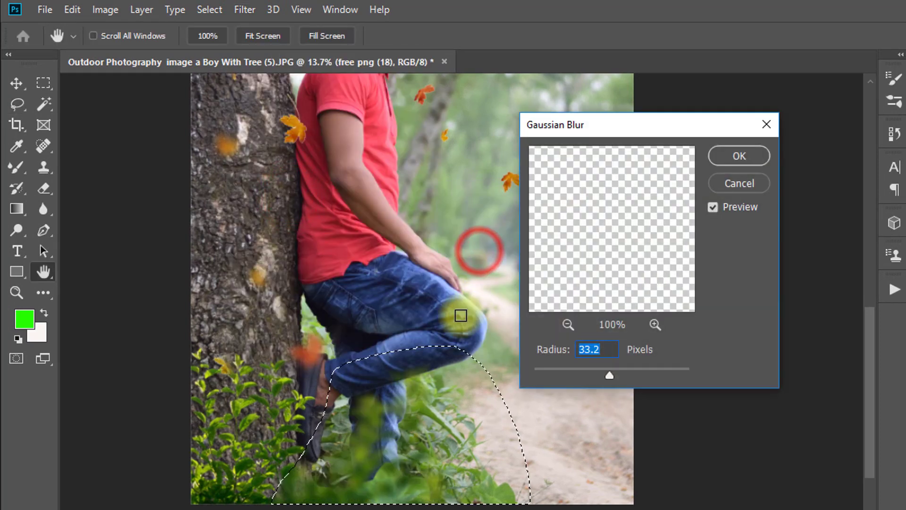
mouse_move(604, 370)
mouse_down()
mouse_move(586, 372)
mouse_move(620, 373)
mouse_move(606, 372)
mouse_up()
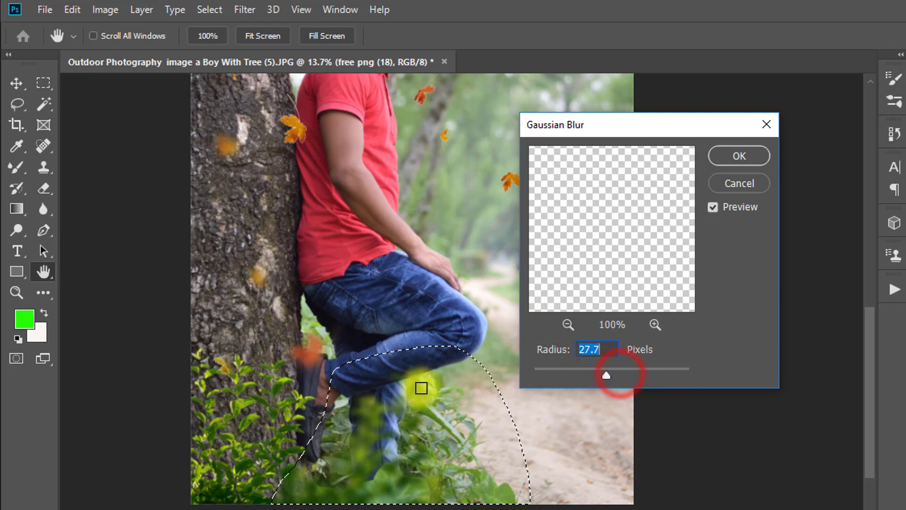
click(601, 368)
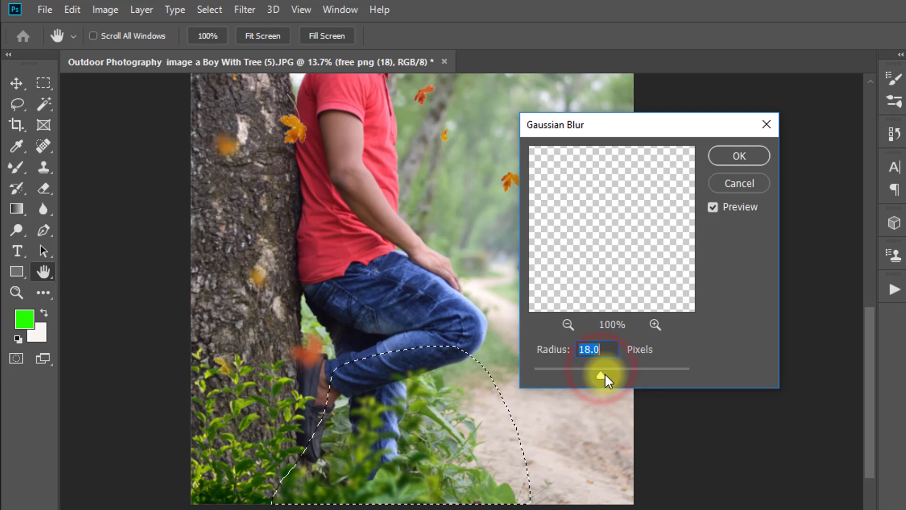
click(606, 374)
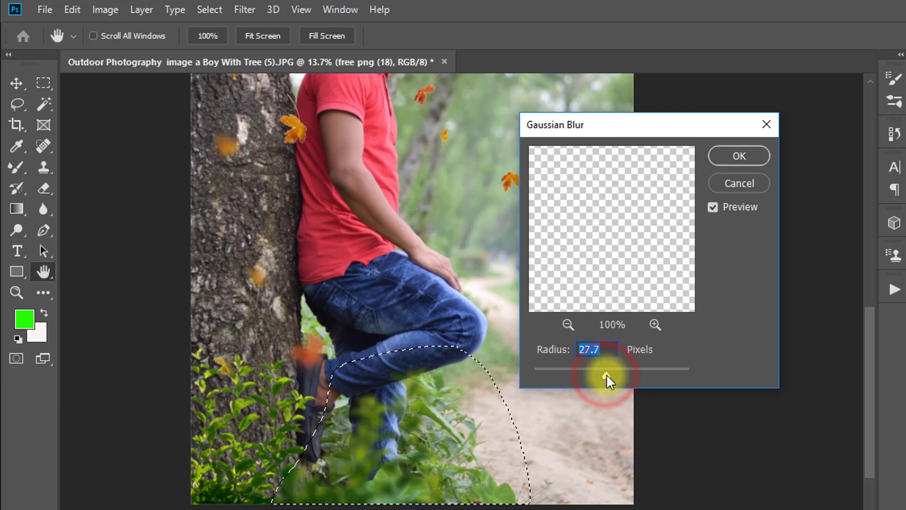
click(735, 156)
key(ctrl+d)
key(v)
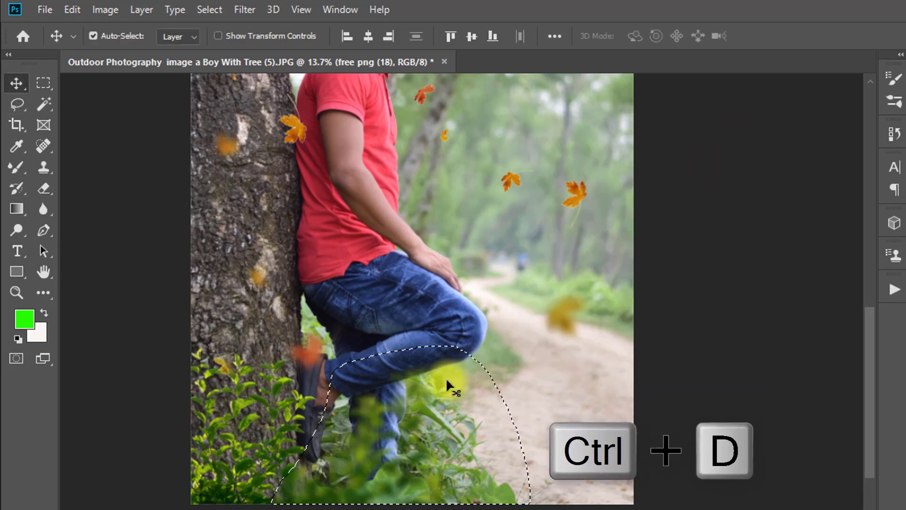
key(ctrl+d)
- Select the lowest plants at the base of the trunk, below the raised shoe, with a freehand Lasso outline
mouse_move(377, 367)
mouse_down()
mouse_move(415, 367)
mouse_move(365, 357)
mouse_up()
drag(361, 354, 380, 355)
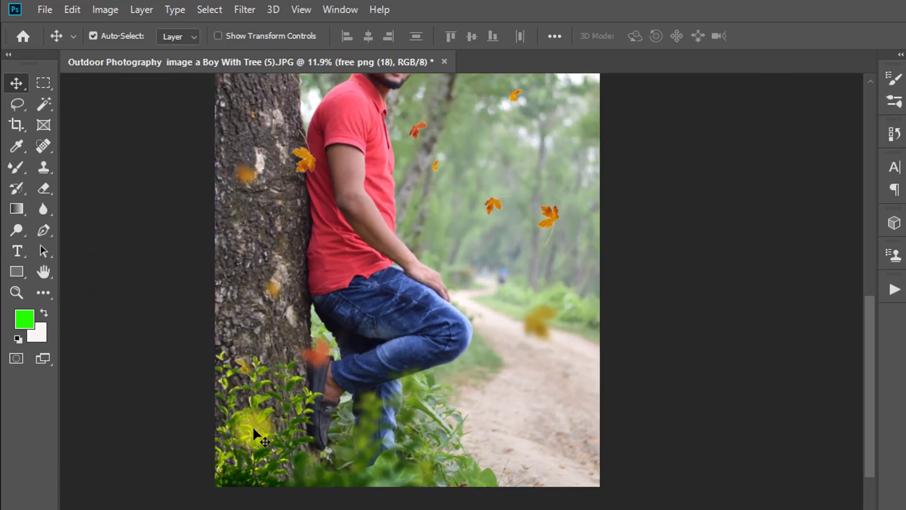
click(17, 106)
click(210, 451)
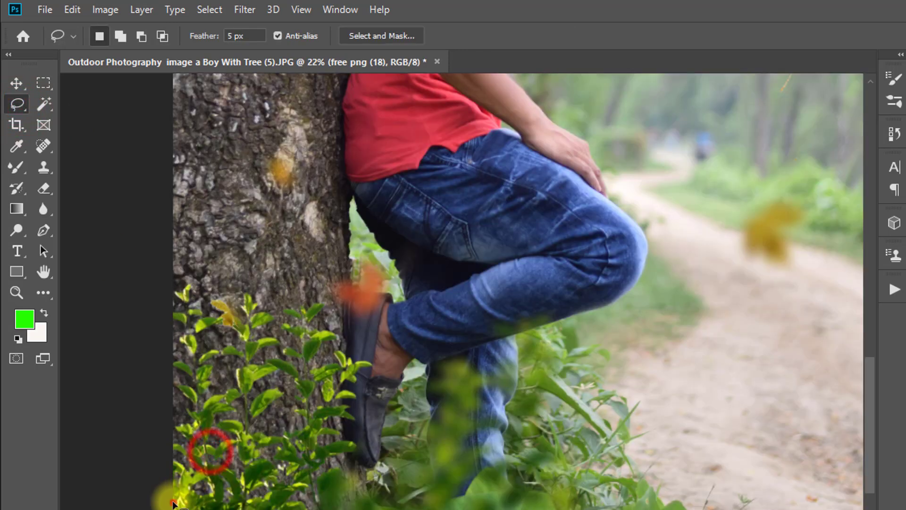
mouse_move(173, 497)
mouse_down()
mouse_move(346, 418)
mouse_move(416, 507)
mouse_up()
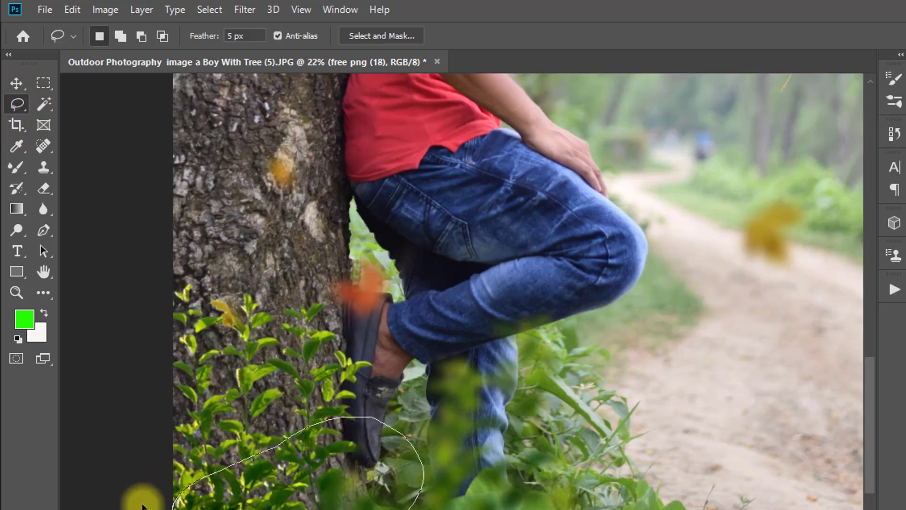
drag(141, 505, 141, 506)
- Apply a 9.0-pixel Gaussian Blur to the selected plants by the trunk base and deselect them
click(244, 9)
click(294, 189)
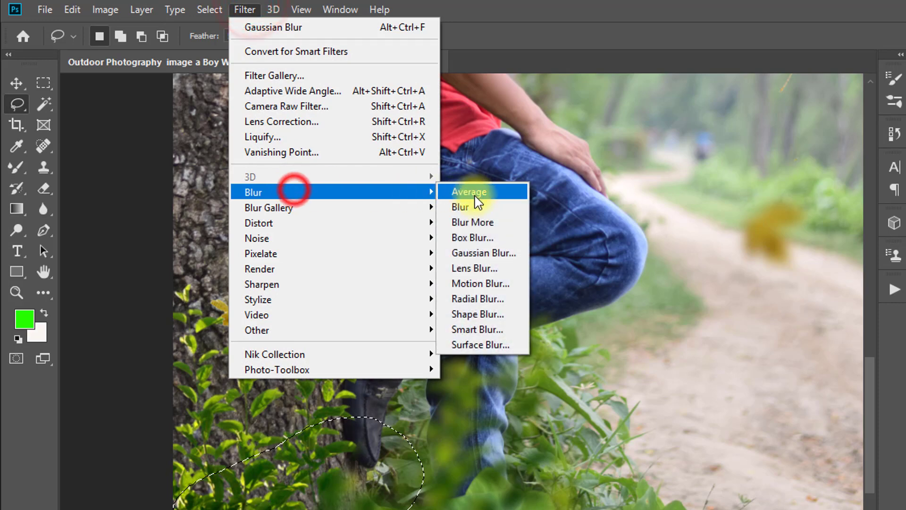
click(491, 253)
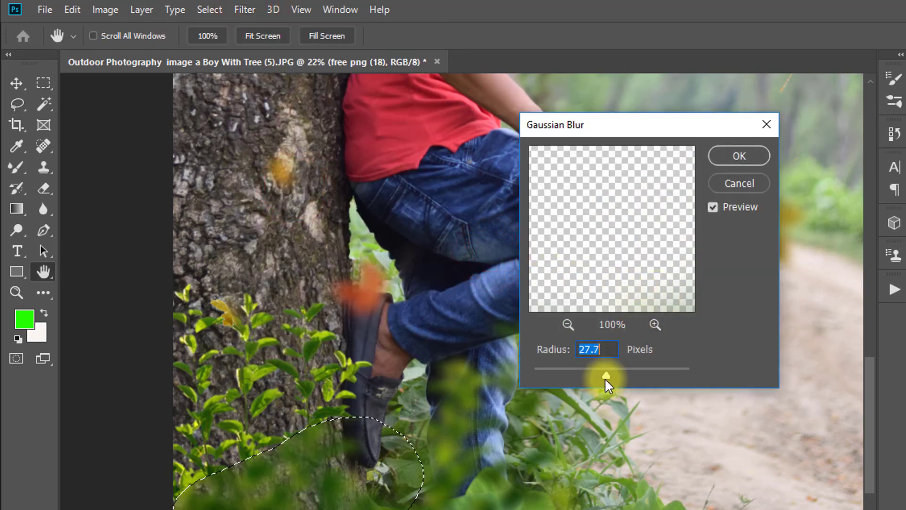
drag(606, 376, 592, 372)
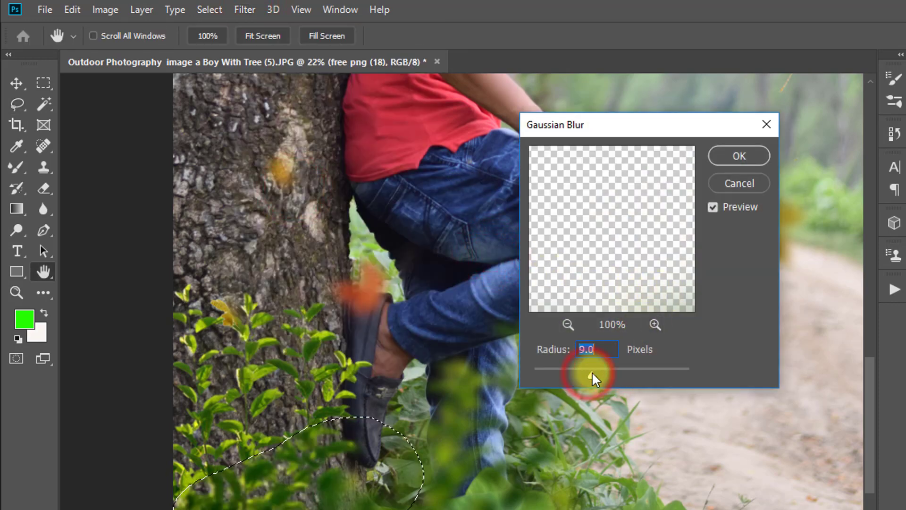
click(737, 154)
key(l)
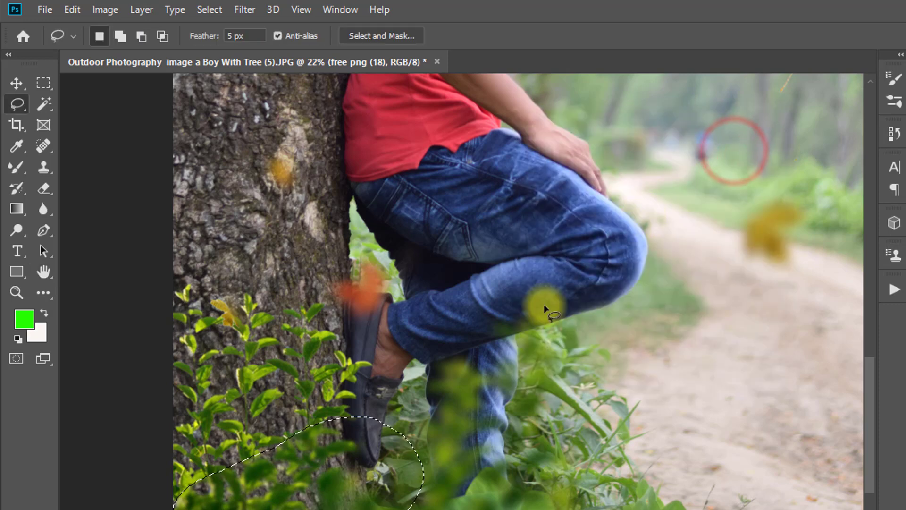
key(ctrl+d)
- Reposition the topmost green foliage layer "free png (19)" along the photo's upper edge, above and beside the man
drag(394, 361, 333, 344)
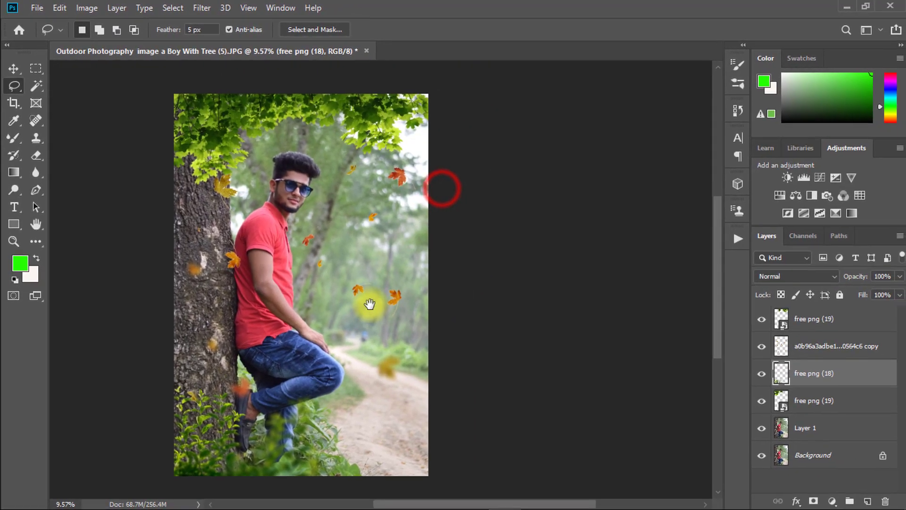
key(v)
drag(367, 152, 369, 168)
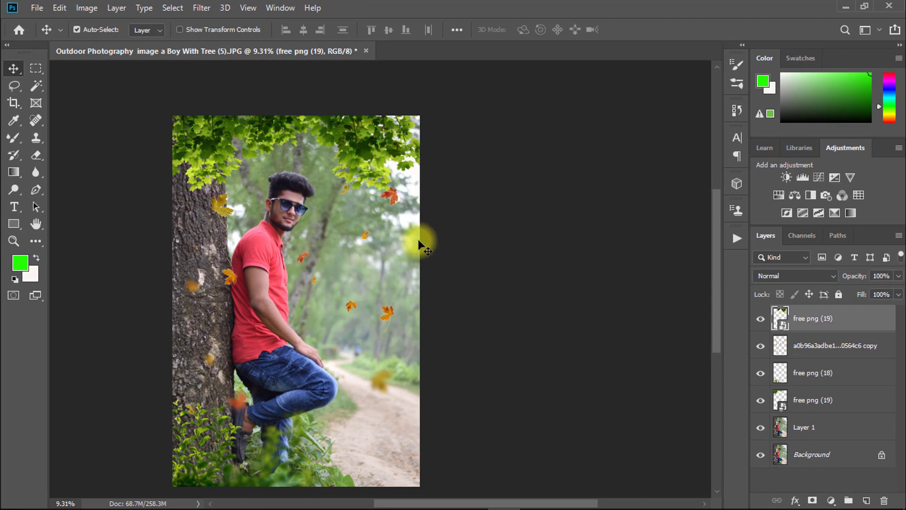
drag(306, 172, 366, 173)
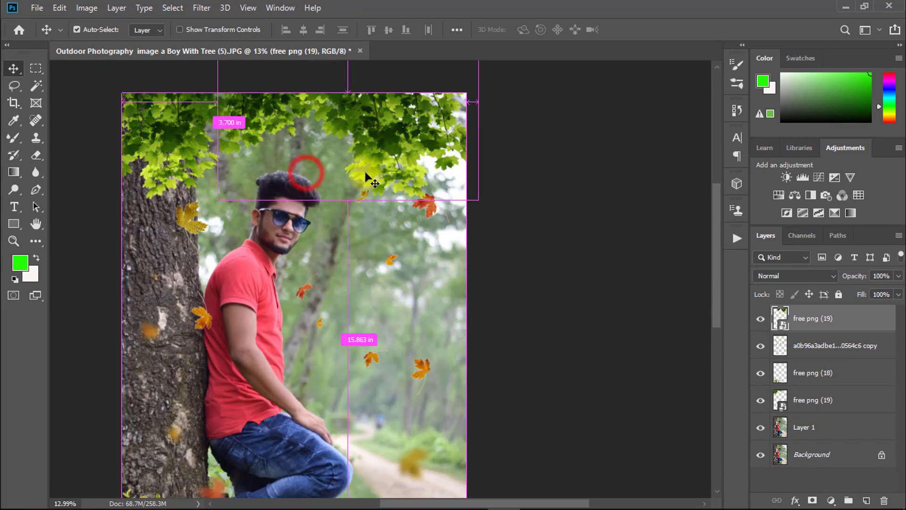
drag(339, 223, 364, 163)
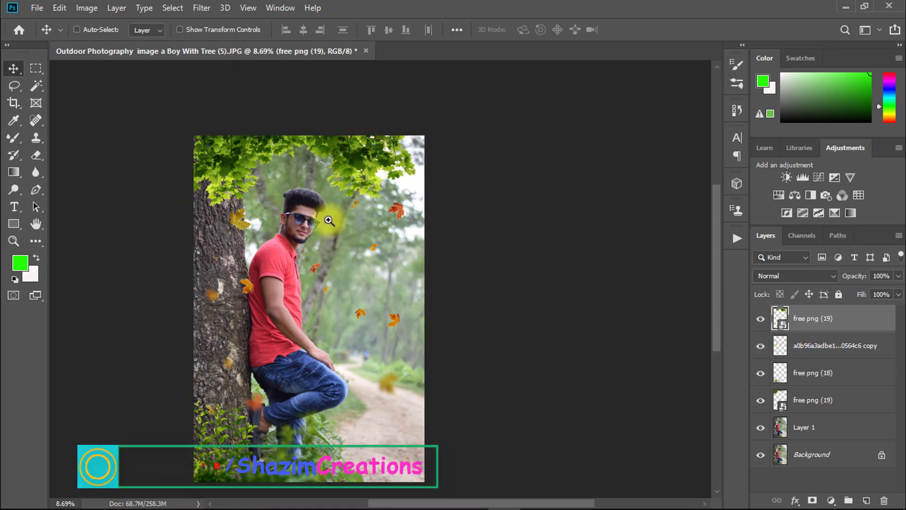
drag(327, 203, 336, 203)
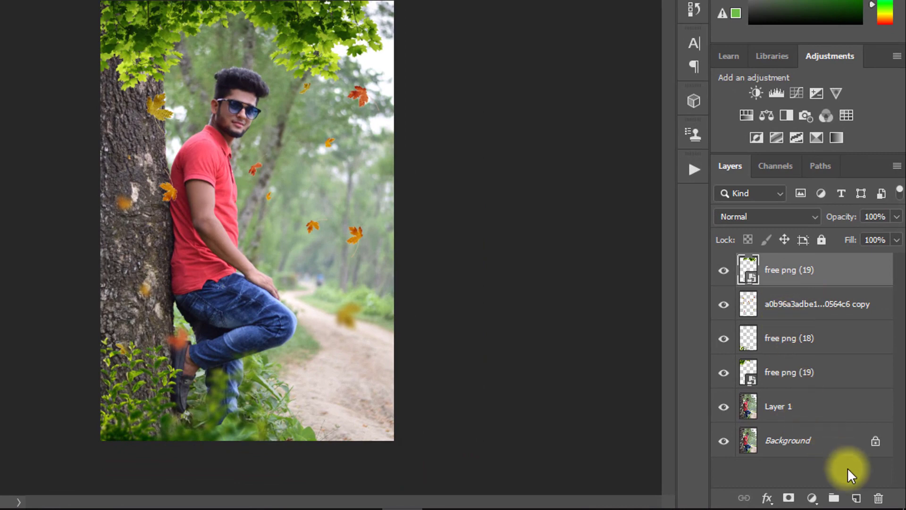
- Paint one soft 1500-pixel Brush dab of bright green 24ff00 on a new layer, over the background beside the man, and set the layer to Screen
click(857, 499)
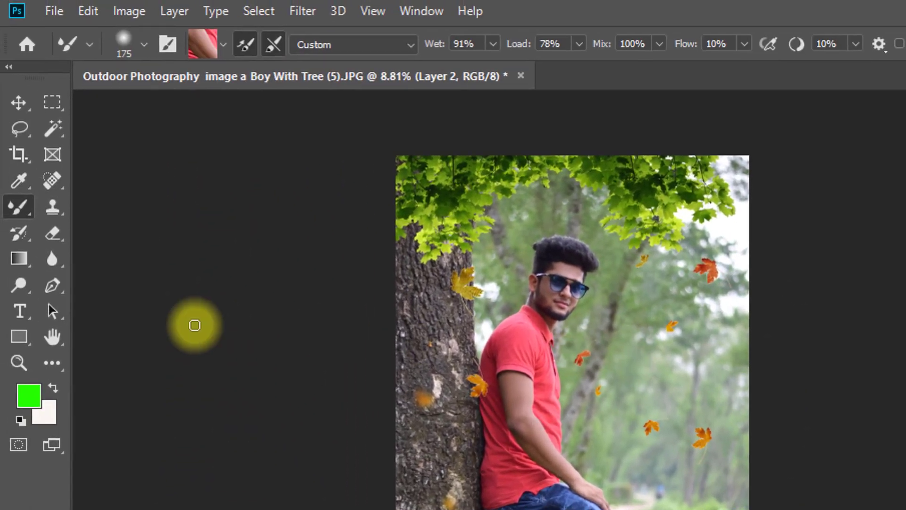
right_click(18, 217)
click(101, 206)
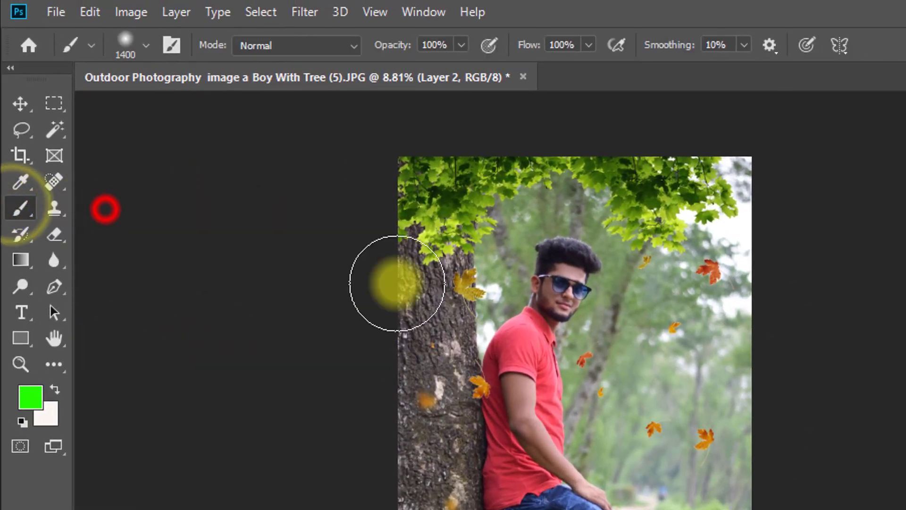
click(396, 42)
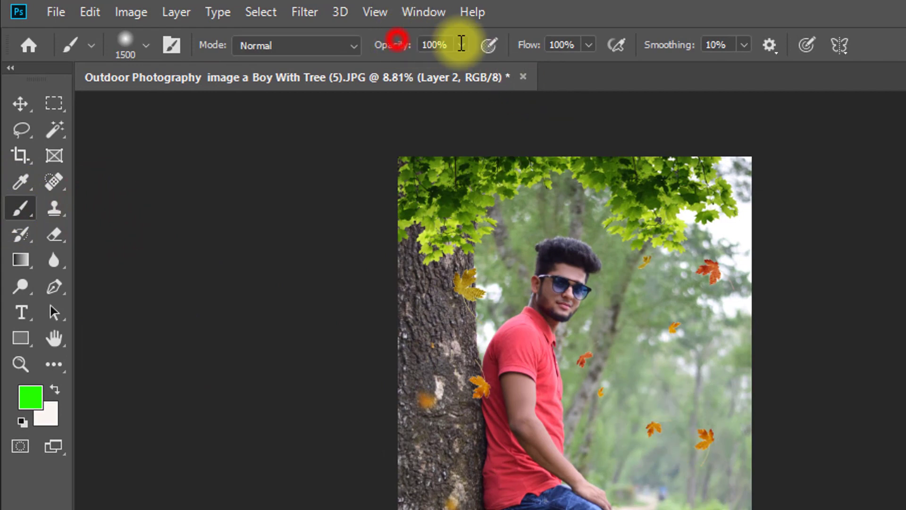
click(529, 44)
click(29, 396)
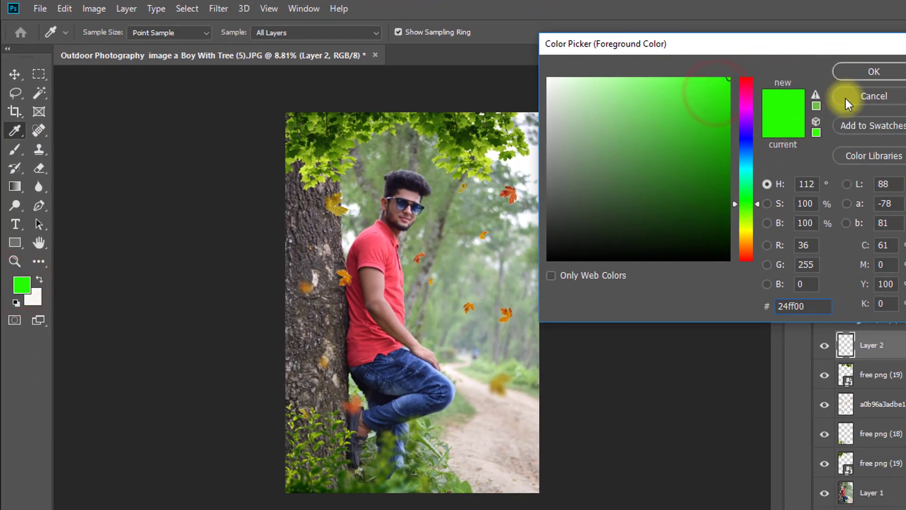
click(857, 71)
click(460, 287)
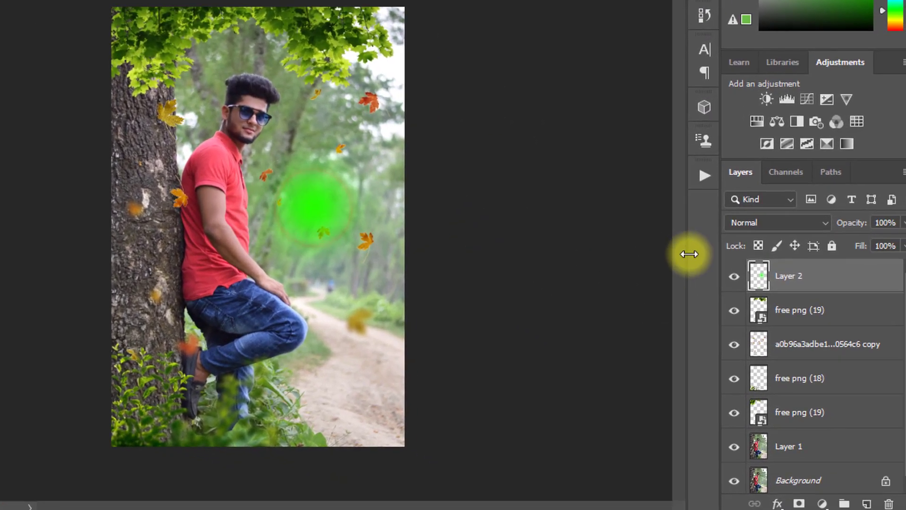
click(835, 297)
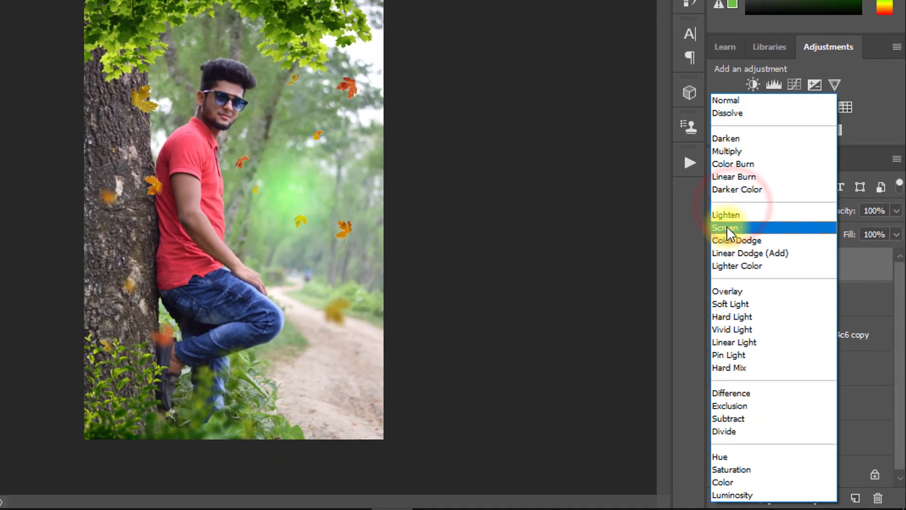
click(728, 227)
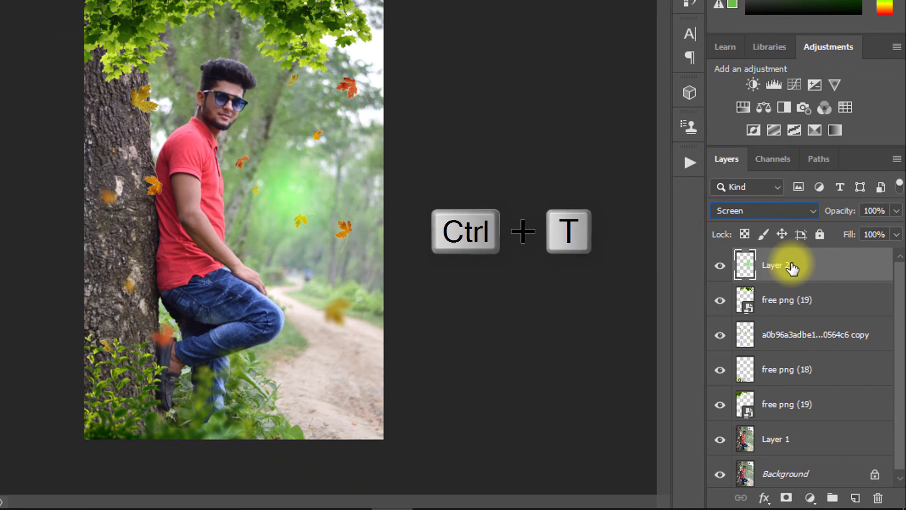
- Enlarge the green glow with Free Transform and reposition it over the background trees beside the man's head, near the photo's edge
key(ctrl+t)
drag(381, 100, 474, 99)
drag(384, 214, 380, 137)
drag(197, 200, 147, 253)
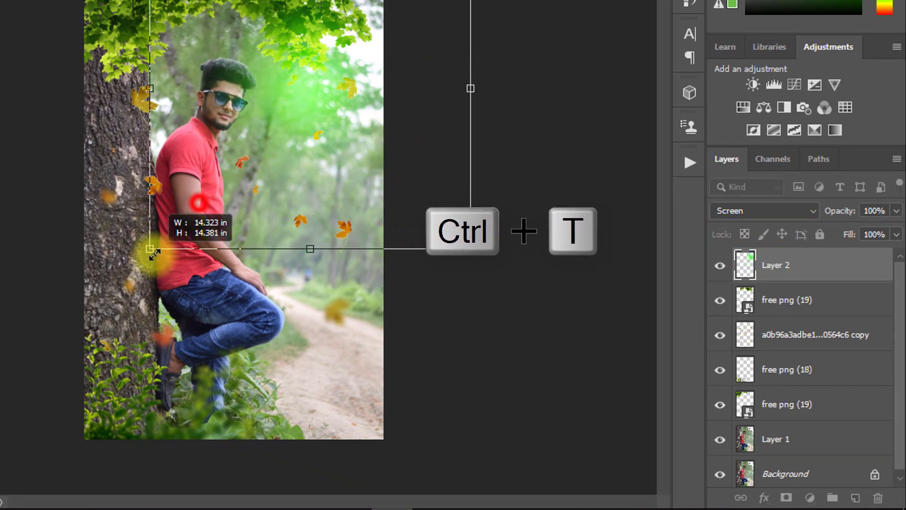
drag(321, 159, 354, 129)
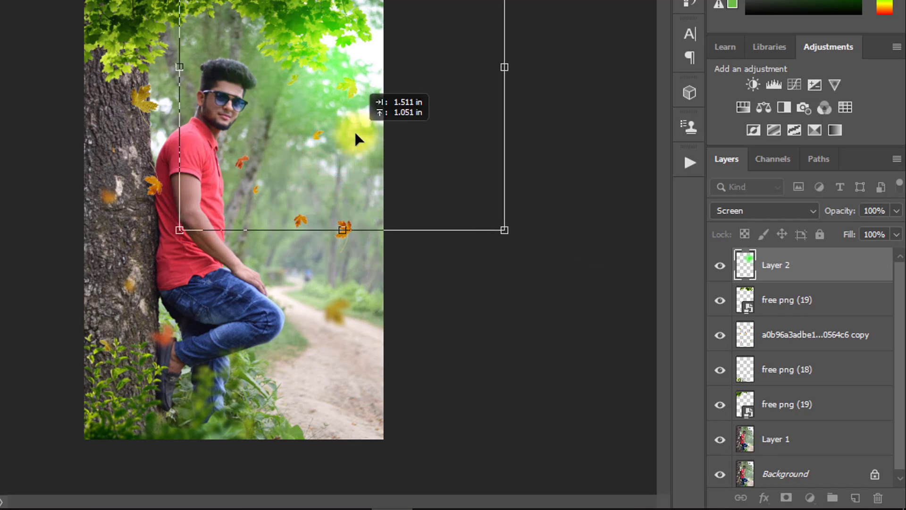
key(Return)
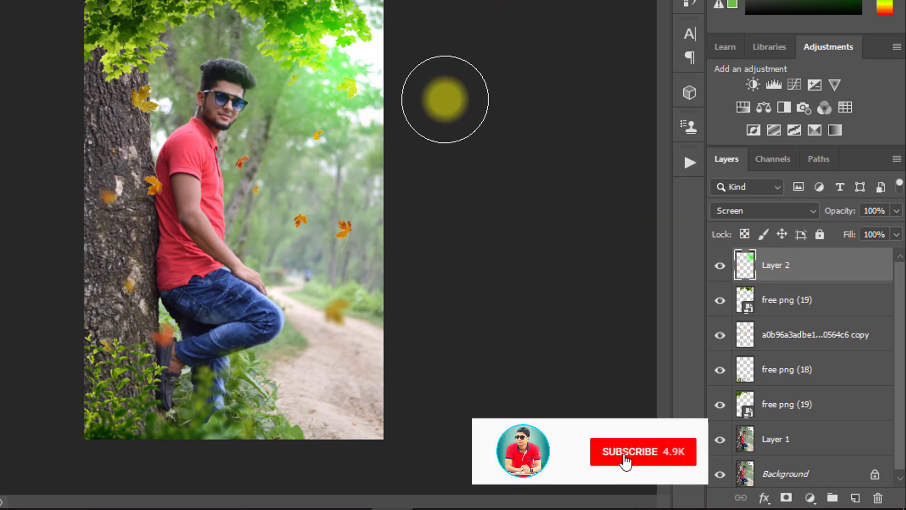
key(v)
mouse_move(340, 55)
mouse_down()
mouse_move(345, 113)
mouse_move(327, 98)
mouse_up()
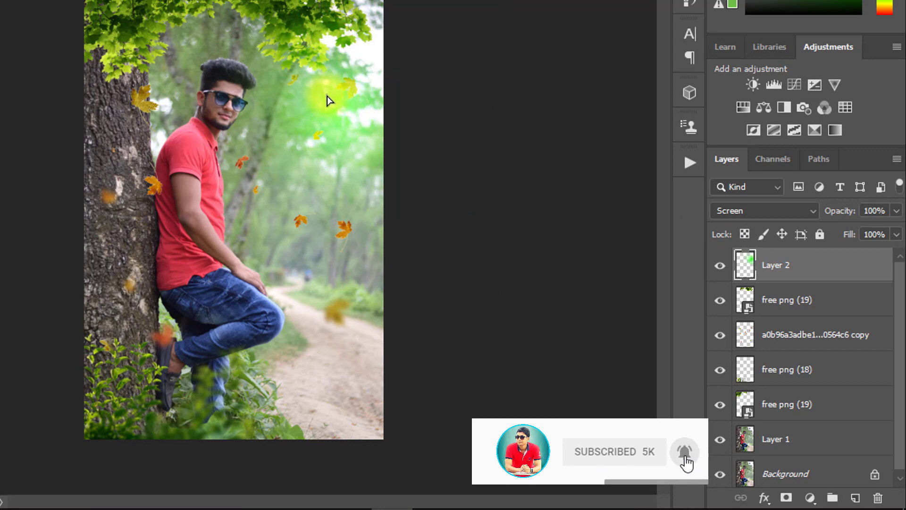
- Add a new layer above the green glow and change the foreground colour to a saturated amber-yellow
click(855, 497)
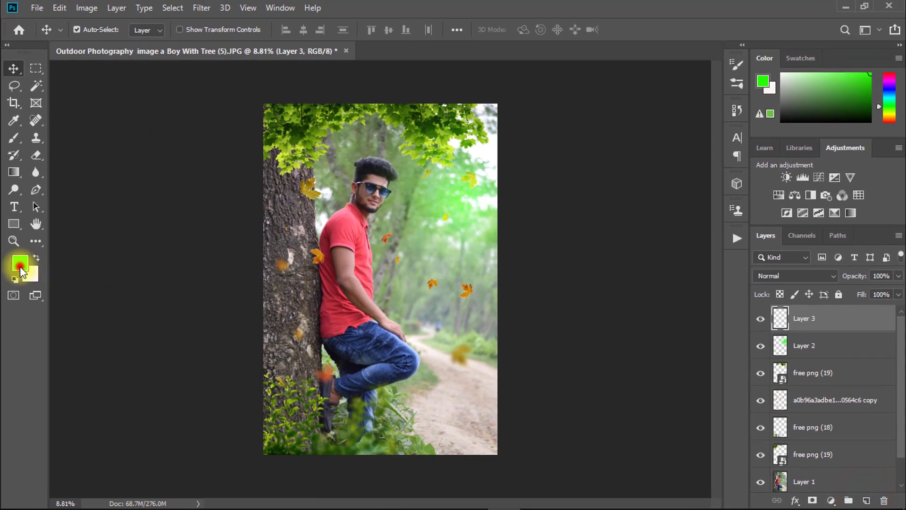
click(19, 264)
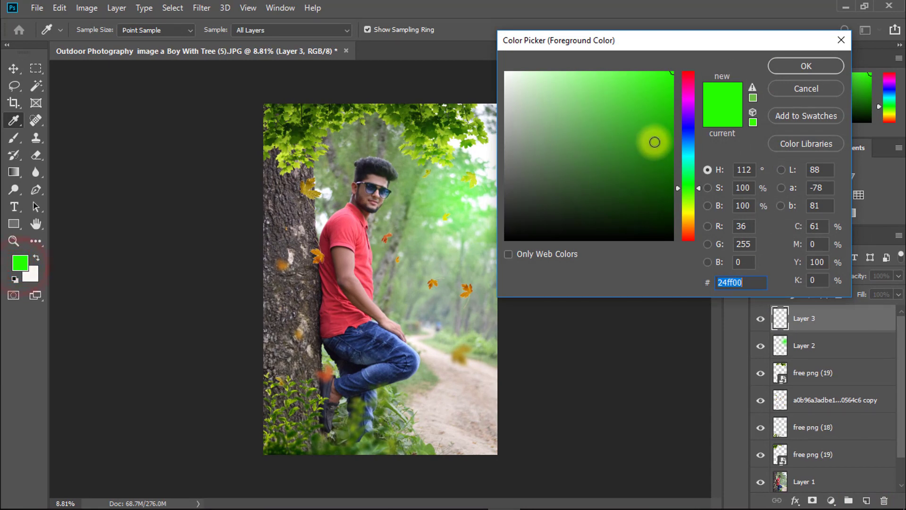
click(694, 211)
drag(694, 215, 696, 221)
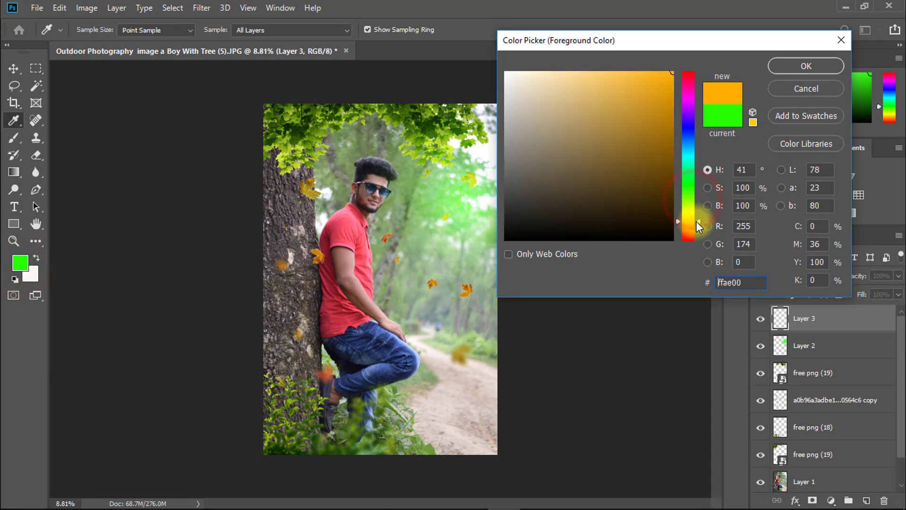
click(783, 67)
key(v)
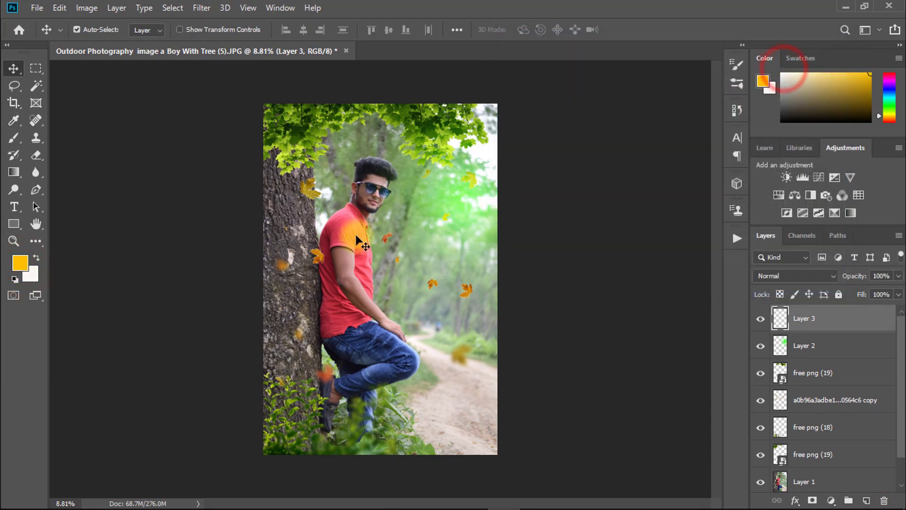
- Paint one soft 1500-pixel amber-yellow dab over the background beside the man's chest and set its layer to Screen
key(b)
click(417, 258)
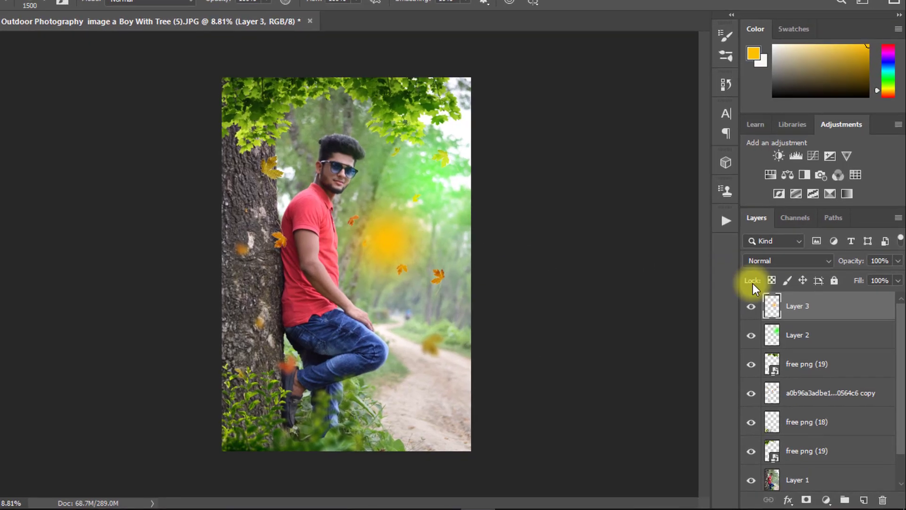
click(810, 276)
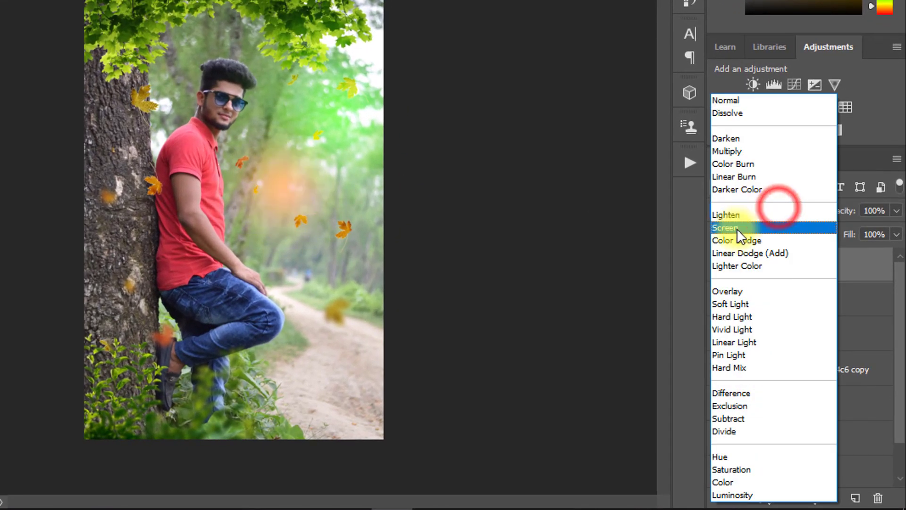
click(724, 228)
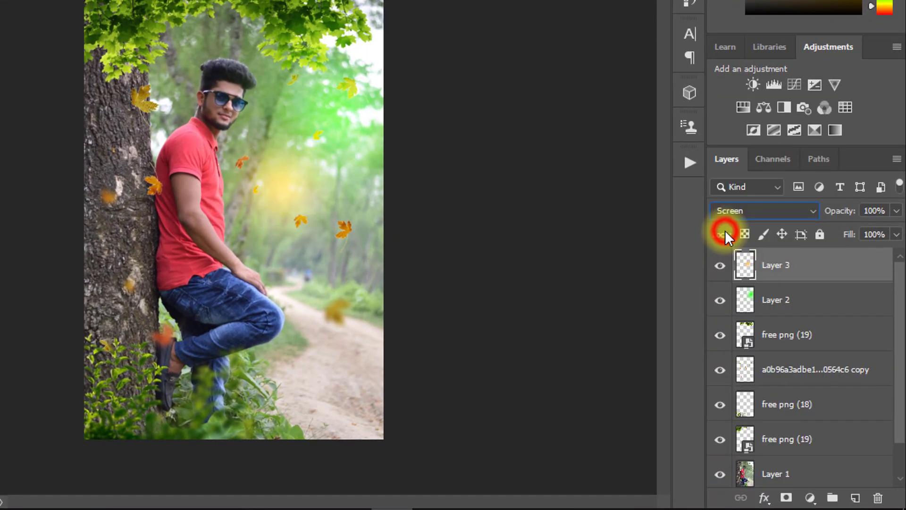
- Scale the amber-yellow glow to about 164% and position it as sunlight in the photo's upper corner, away from the tree
key(ctrl+t)
drag(376, 92, 501, 3)
drag(395, 233, 409, 169)
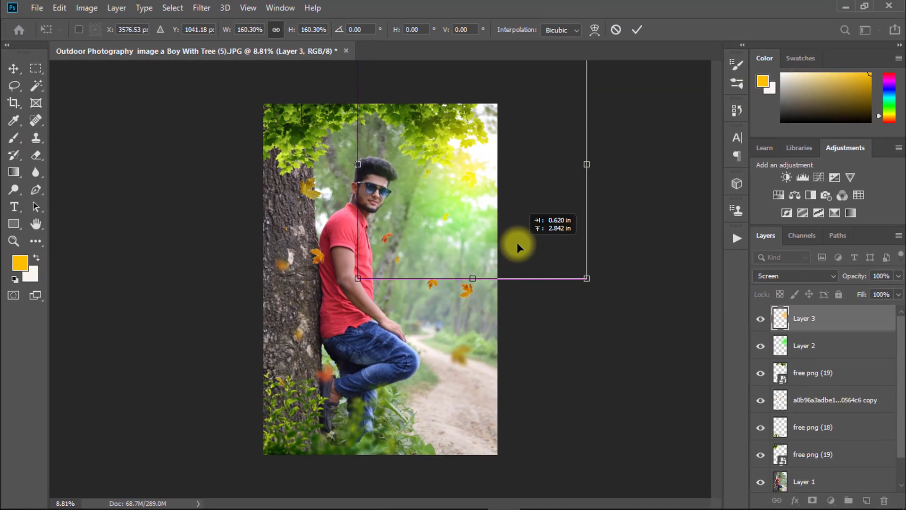
drag(355, 278, 347, 279)
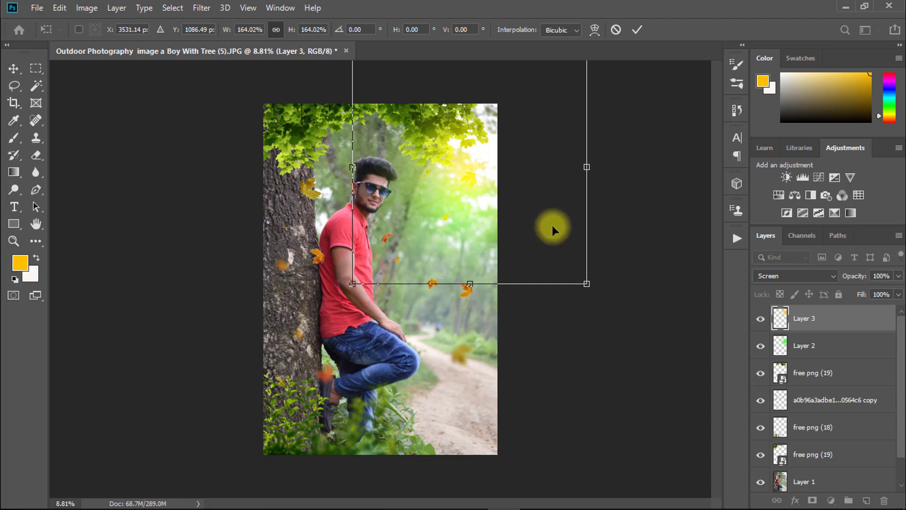
drag(550, 226, 550, 223)
key(Return)
key(b)
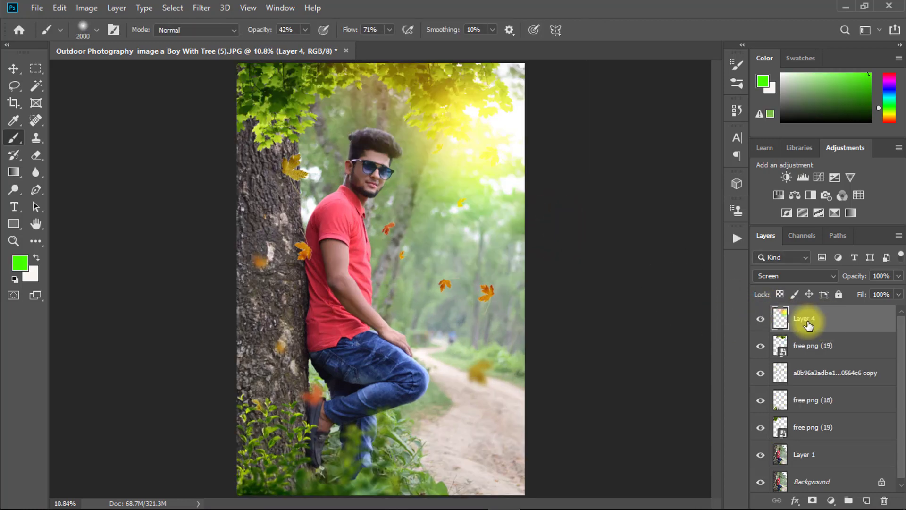
- Stamp all visible layers into a new layer and set Camera Raw Temperature -7, Exposure +0.20, Contrast +10, Highlights +5, Shadows +5 and Blacks +3
key(ctrl+alt+shift+e)
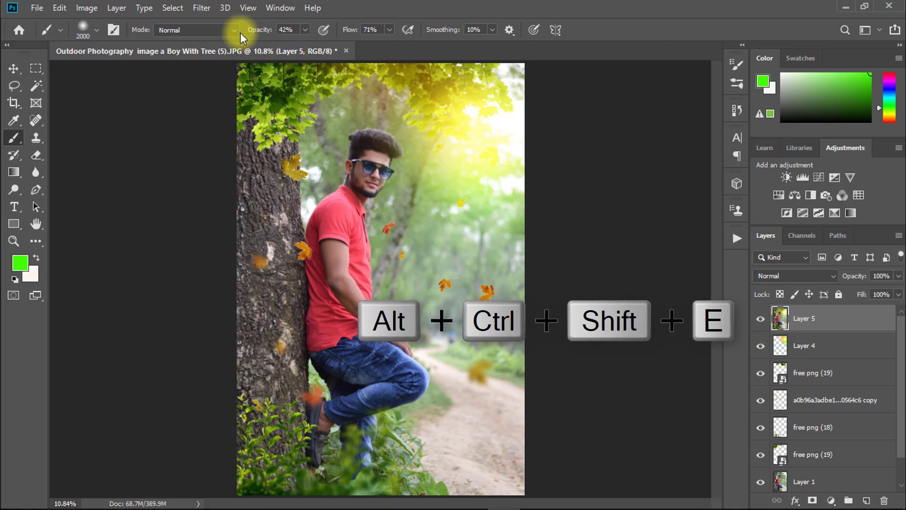
click(201, 9)
click(248, 90)
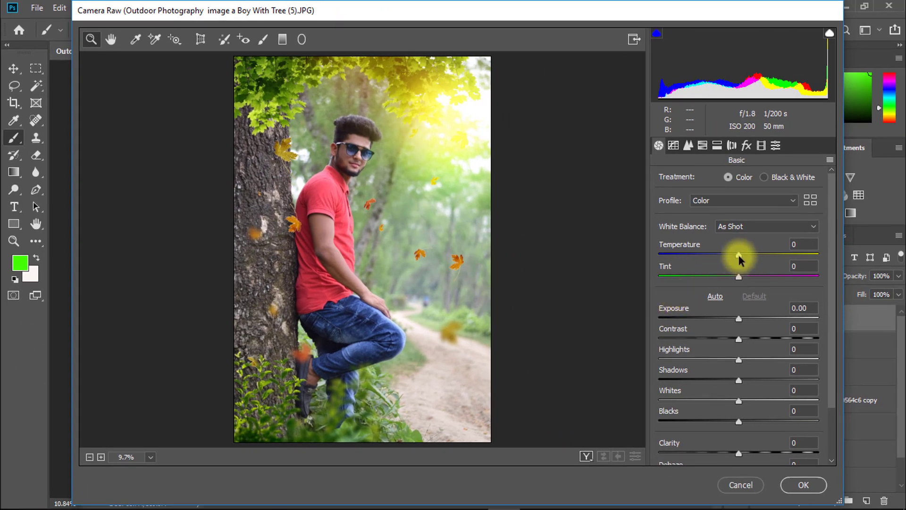
mouse_move(738, 255)
mouse_down()
mouse_move(749, 252)
mouse_move(733, 255)
mouse_up()
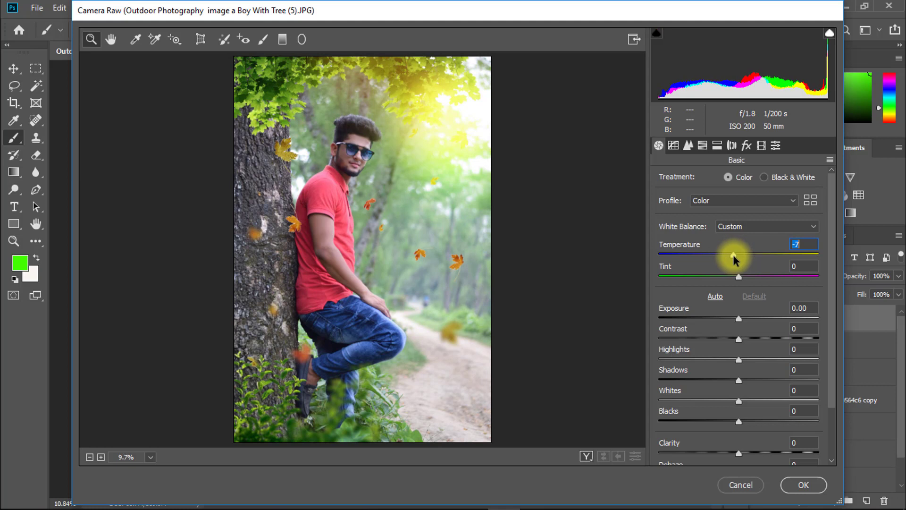
drag(738, 318, 747, 339)
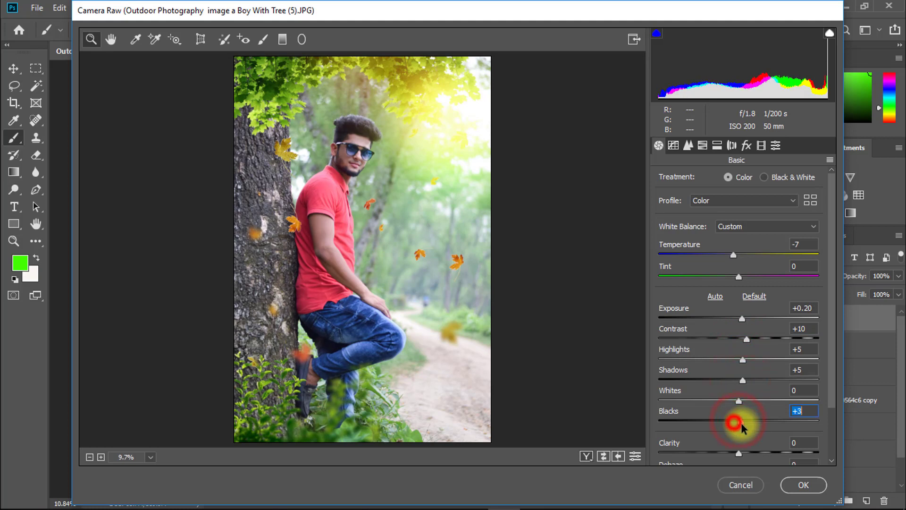
- Anchor the RGB point tone curve at input 75, output 75, and raise its black point to output 18
click(674, 145)
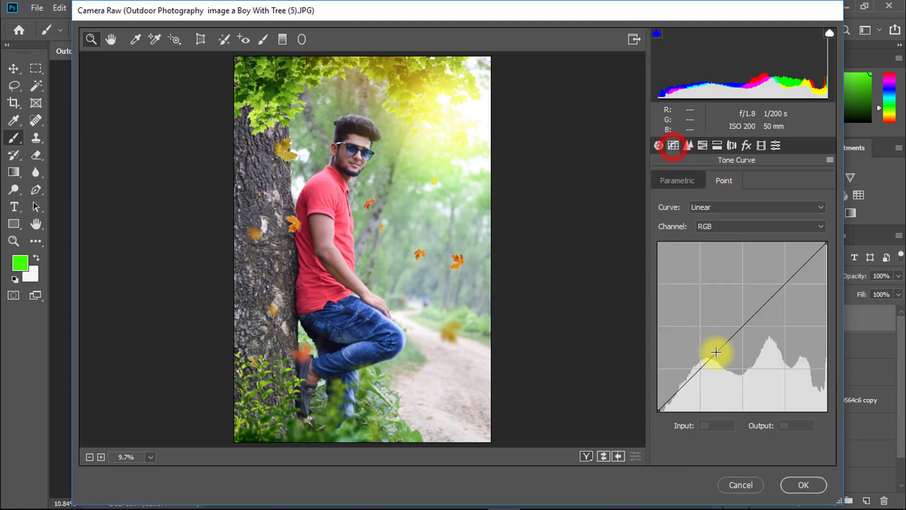
click(717, 179)
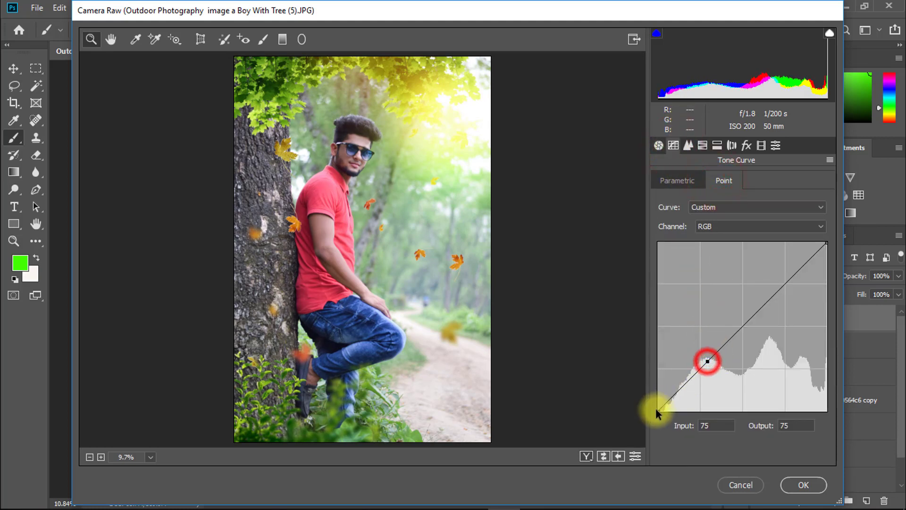
drag(658, 412, 657, 400)
- Anchor the Blue channel's point curve in the lower tones and raise its black point to output 30
click(714, 227)
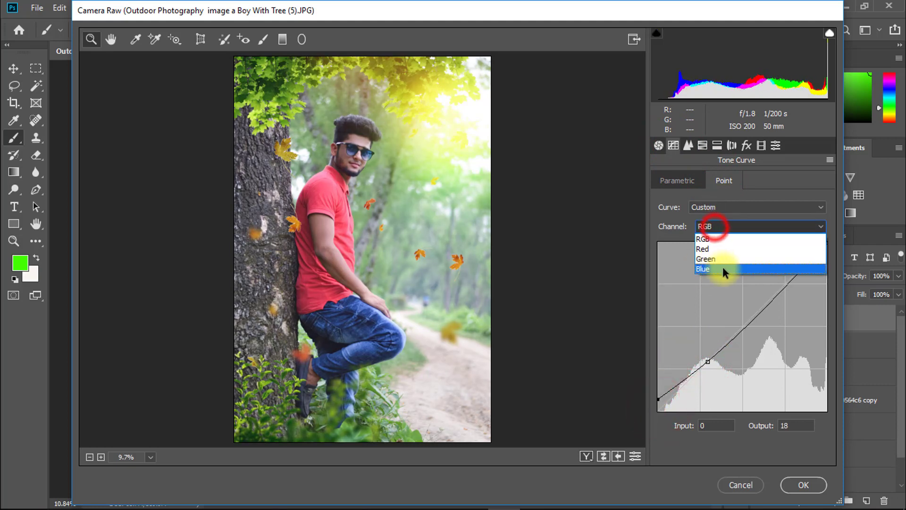
click(713, 268)
click(712, 357)
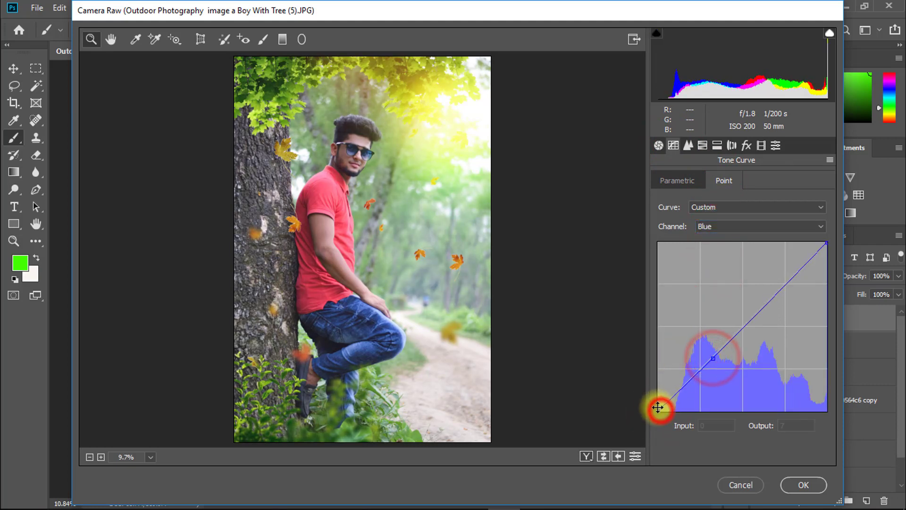
drag(659, 410, 634, 381)
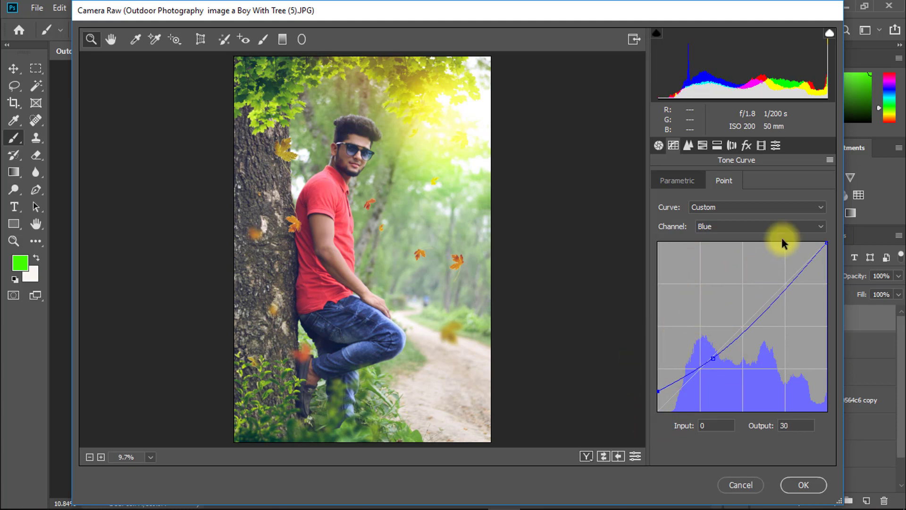
- Adjust the parametric tone curve to Highlights +8, Lights +12, Darks +7 and Shadows +1
click(703, 145)
click(688, 145)
click(674, 145)
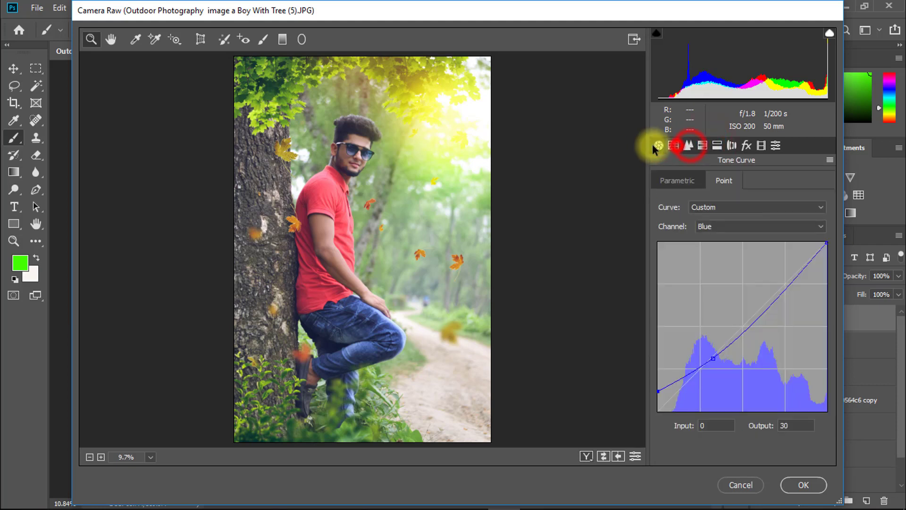
click(676, 181)
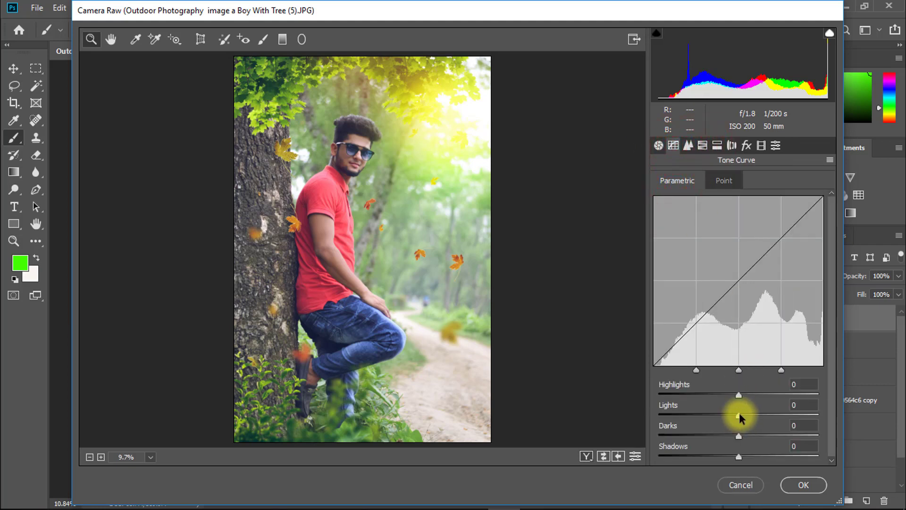
drag(739, 417, 744, 437)
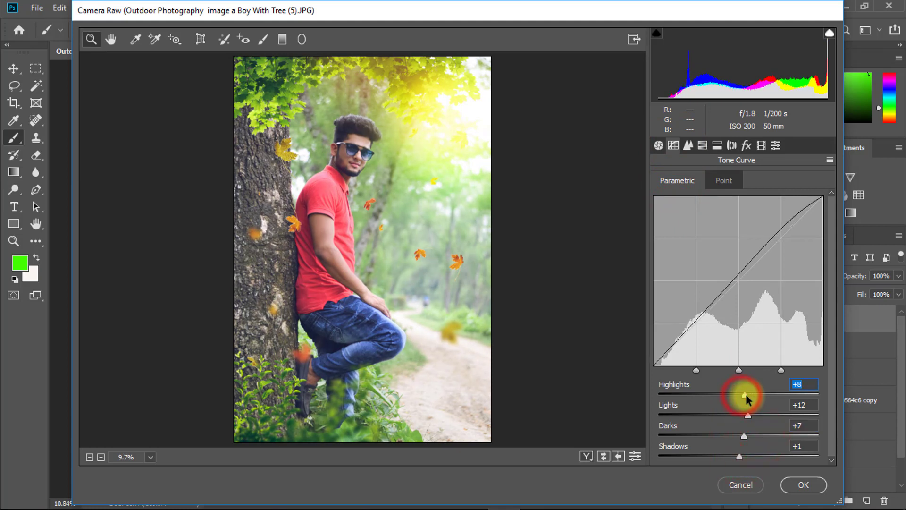
- Shift the HSL hues to Yellows +2, Greens -13, Aquas -16 and Blues -13
click(702, 146)
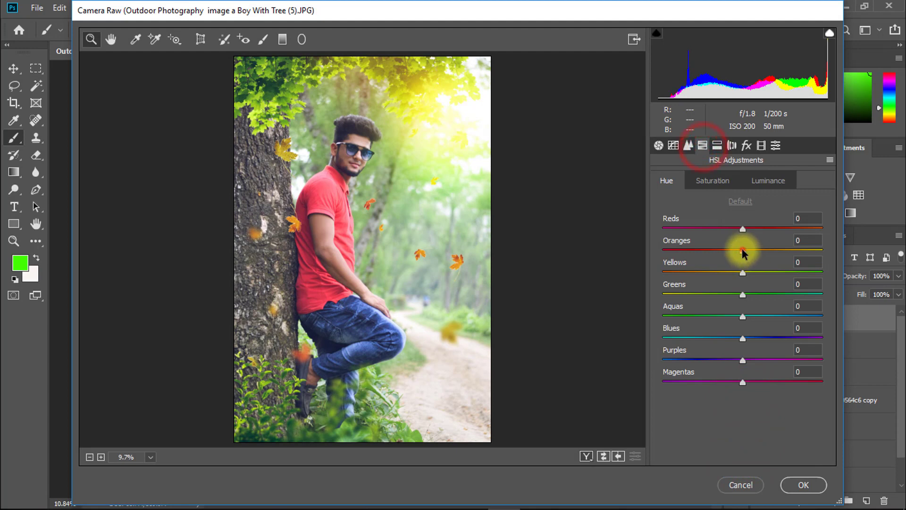
drag(743, 251, 743, 252)
drag(743, 273, 744, 274)
drag(742, 296, 732, 339)
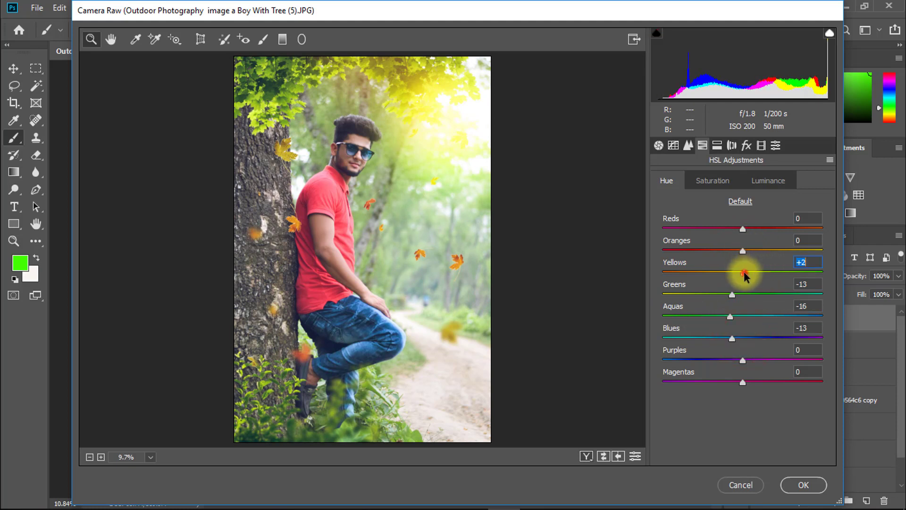
- Shift the Yellows hue to -9 and apply a post-crop vignette with Amount -43, Midpoint 32, Feather 88 and Highlights 90
mouse_move(744, 276)
mouse_down()
mouse_move(725, 279)
mouse_move(748, 283)
mouse_move(718, 279)
mouse_move(737, 290)
mouse_up()
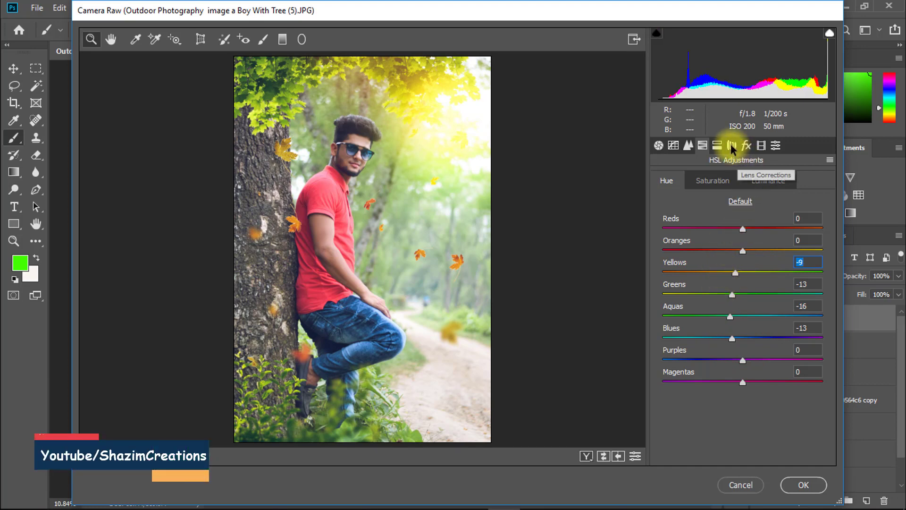
click(717, 145)
click(745, 146)
drag(743, 318, 729, 344)
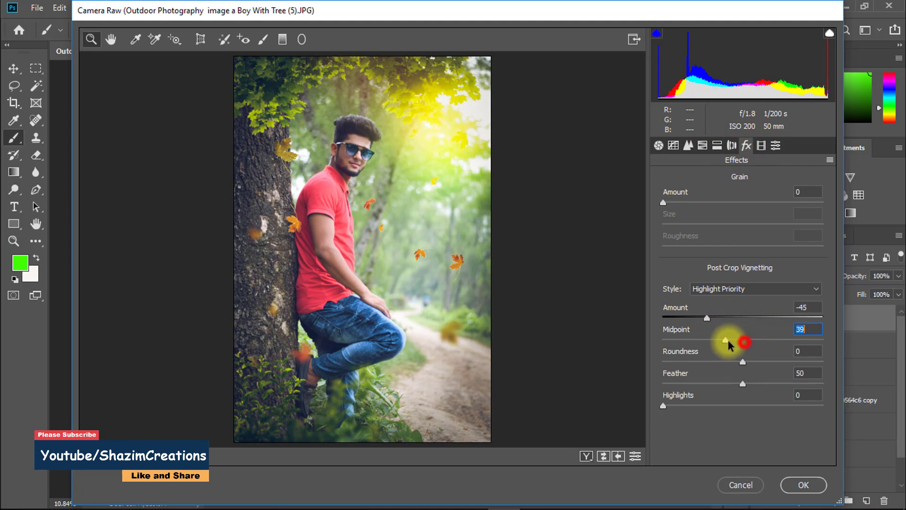
drag(742, 384, 804, 384)
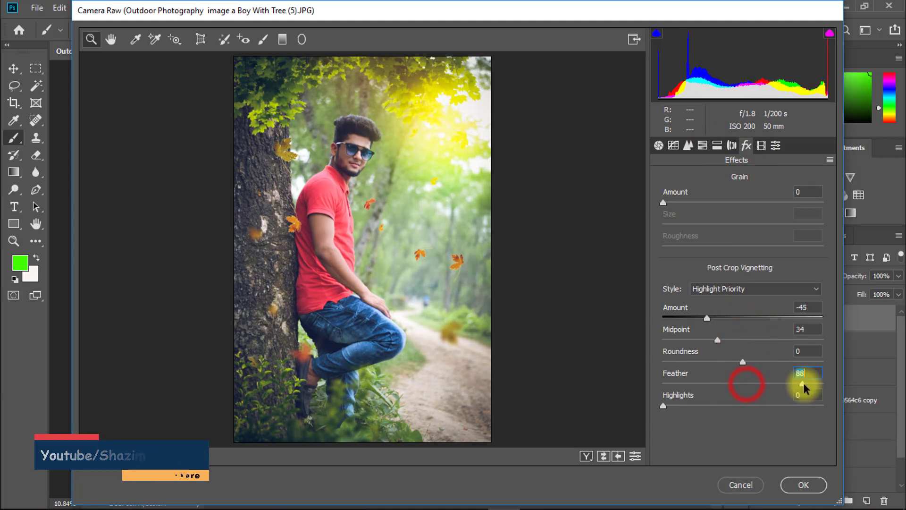
drag(664, 406, 803, 411)
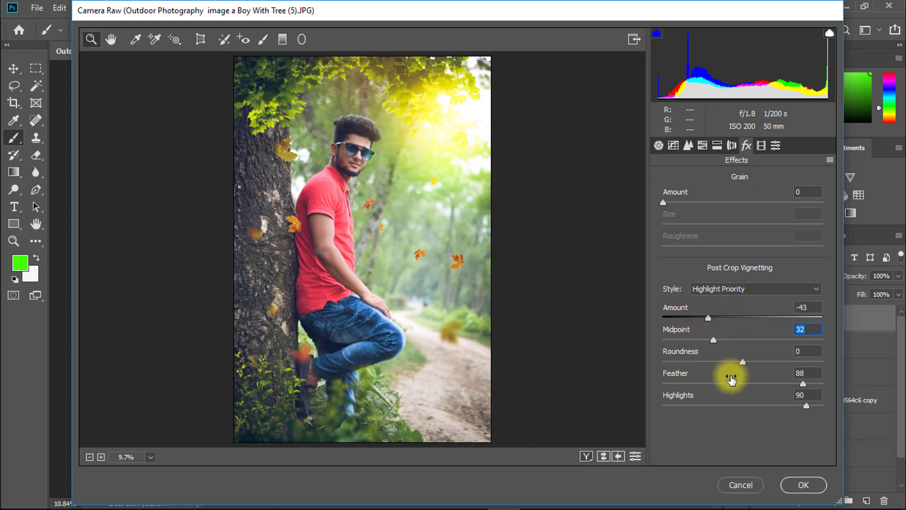
click(803, 485)
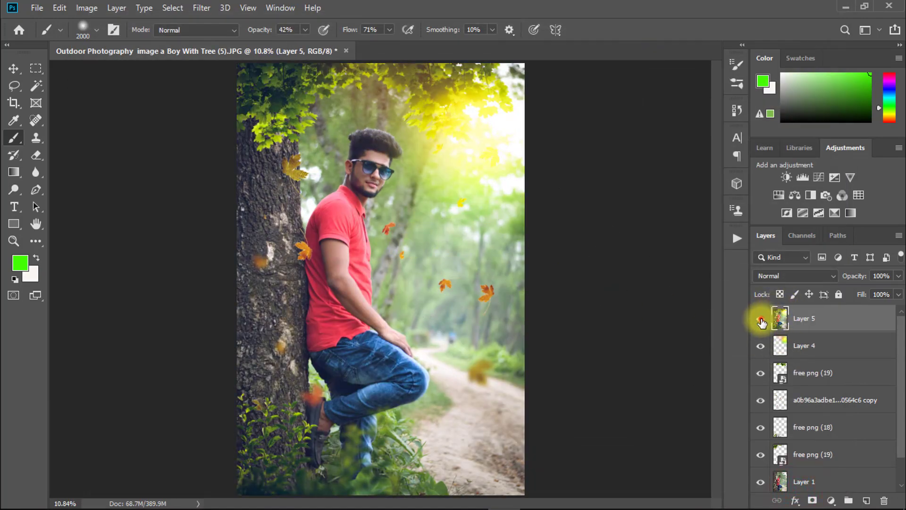
- Compare the image before and after the Camera Raw grade by hiding and showing Layer 5
click(760, 320)
click(761, 320)
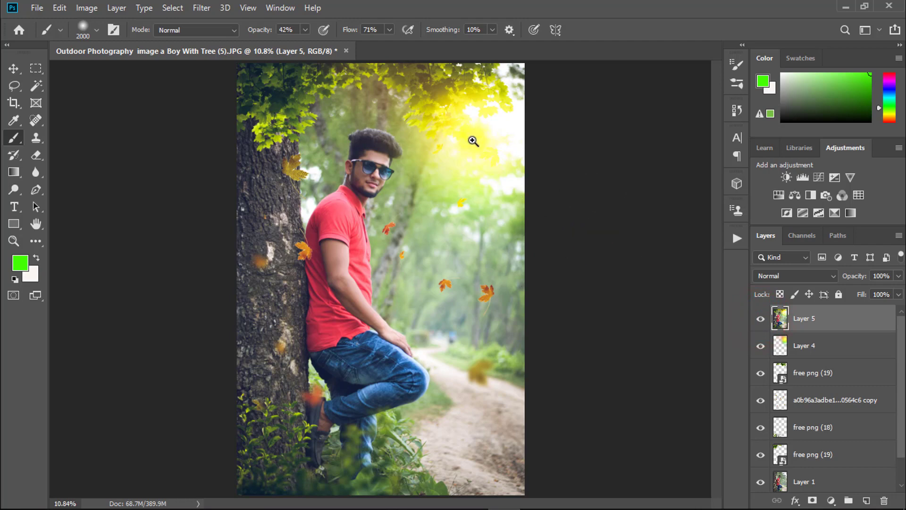
mouse_move(489, 126)
mouse_down()
mouse_move(511, 131)
mouse_move(486, 136)
mouse_up()
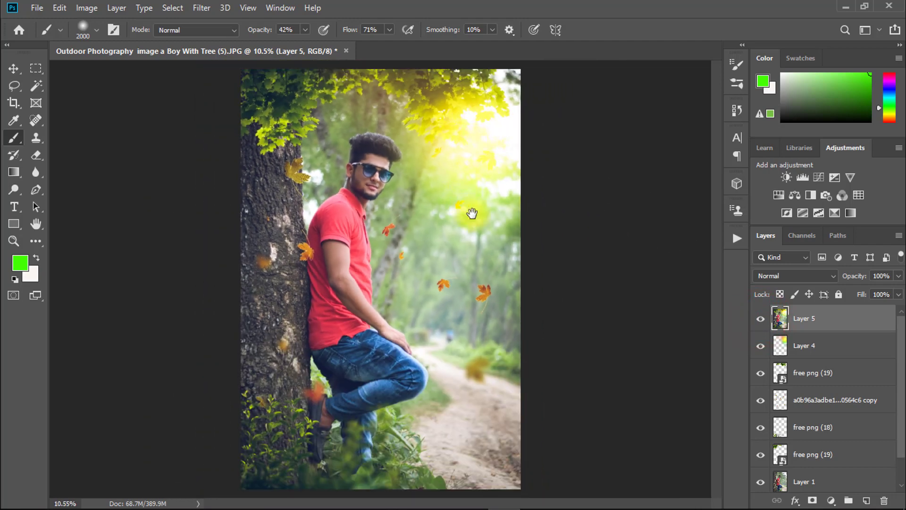
- Duplicate Layer 5 and open the copy in the Nik Collection's Color Efex Pro 4 filter
key(ctrl+j)
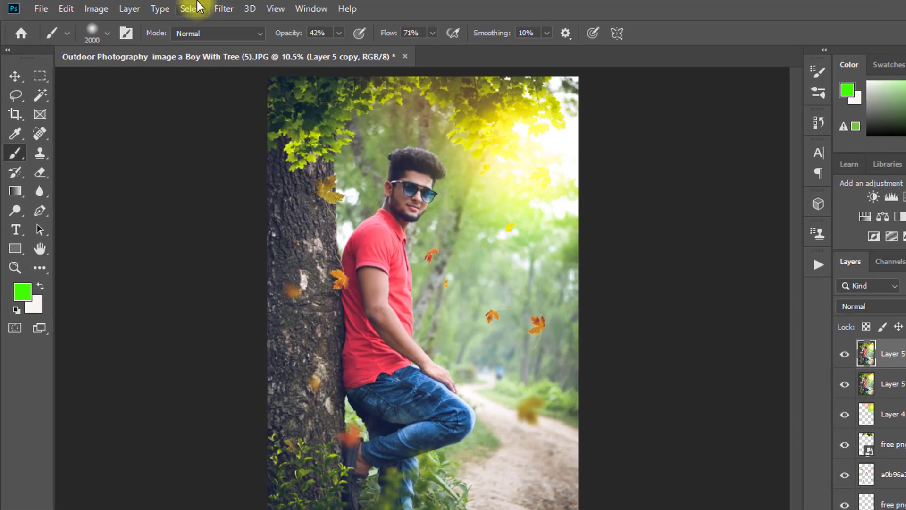
click(202, 8)
click(251, 291)
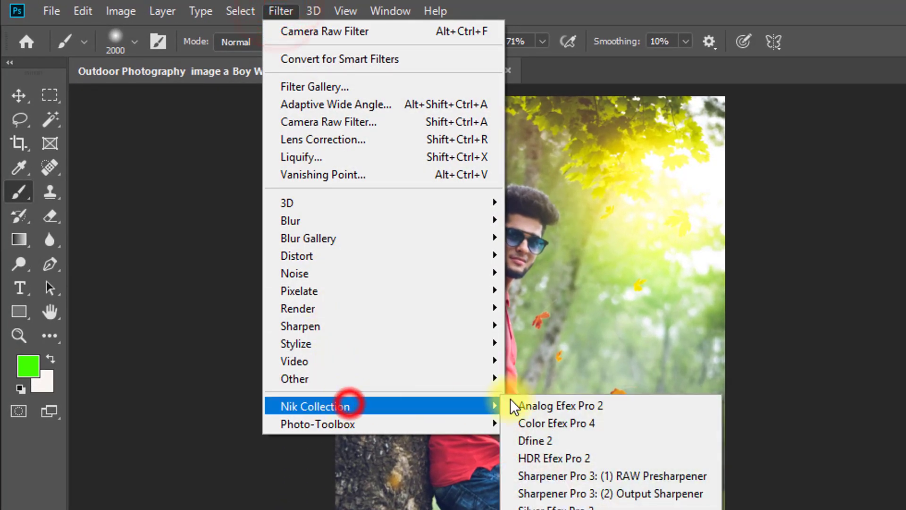
click(536, 422)
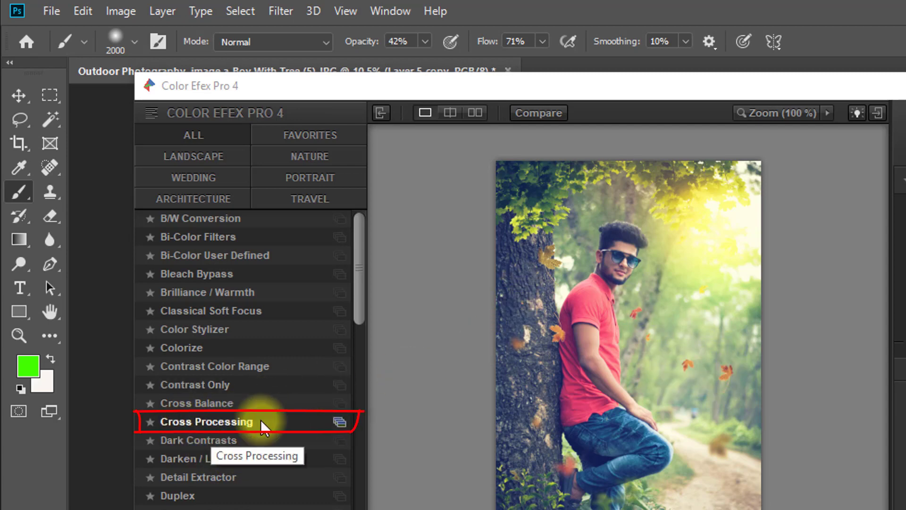
- Apply the Cross Processing filter with method T04 at 36% strength and set the resulting layer's opacity to 72%
click(236, 422)
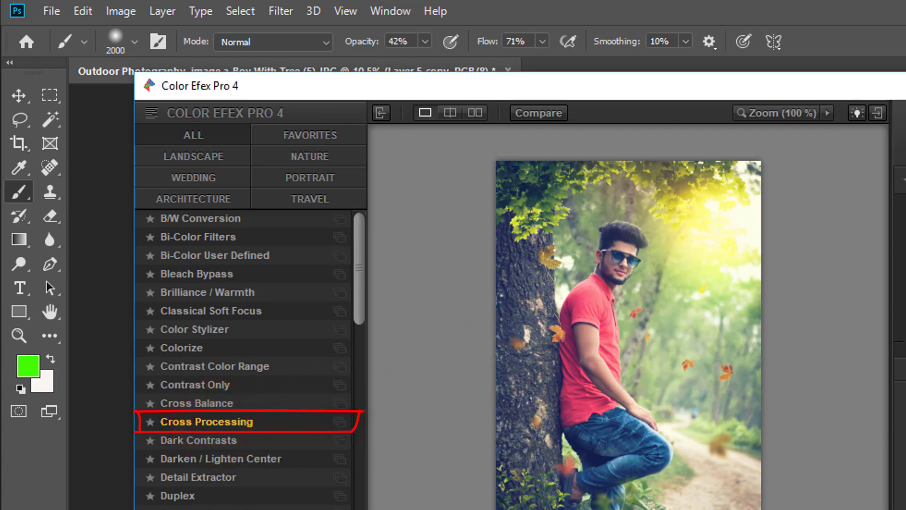
click(819, 173)
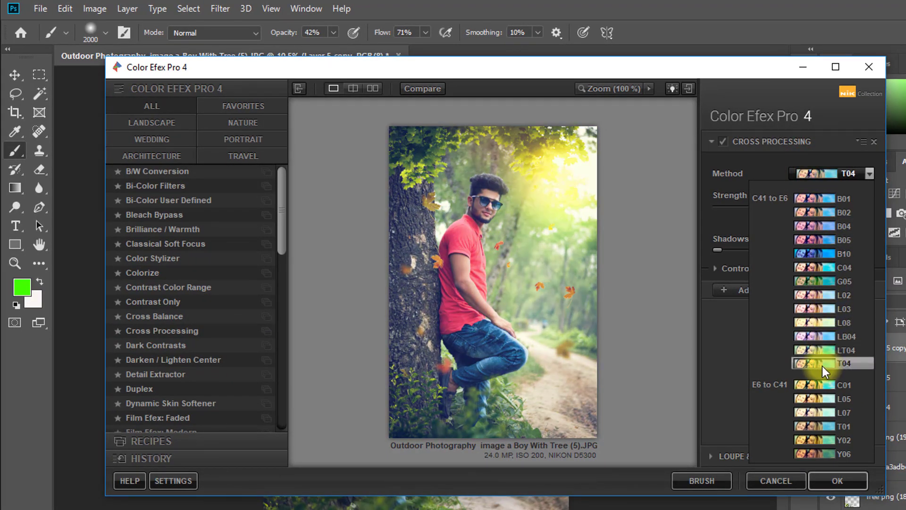
click(824, 363)
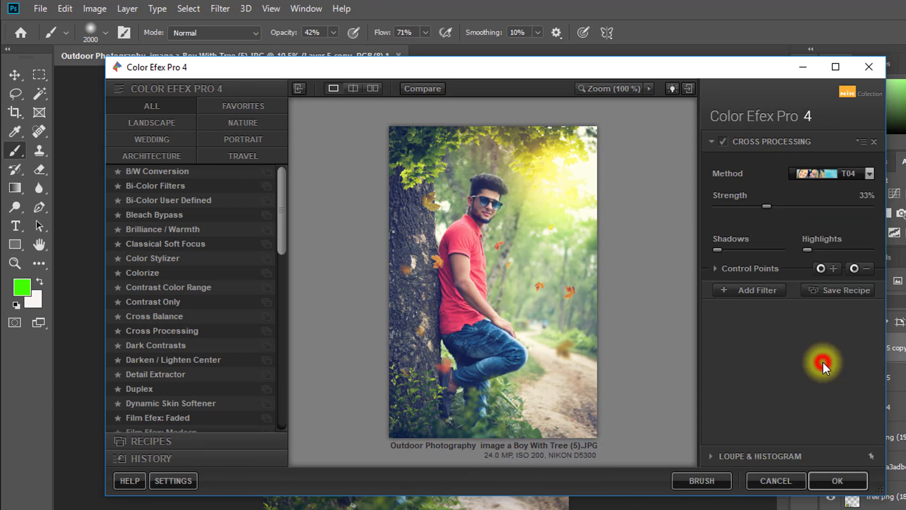
drag(767, 205, 786, 218)
drag(786, 214, 772, 215)
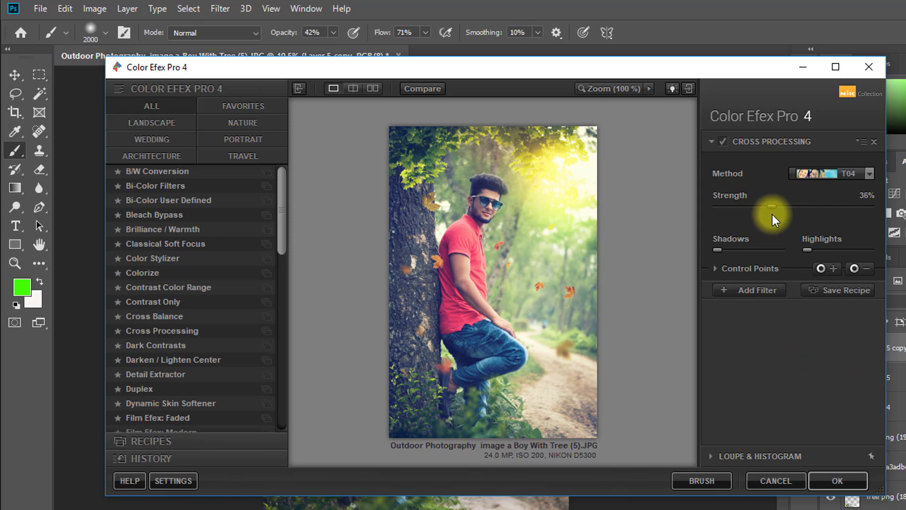
click(842, 475)
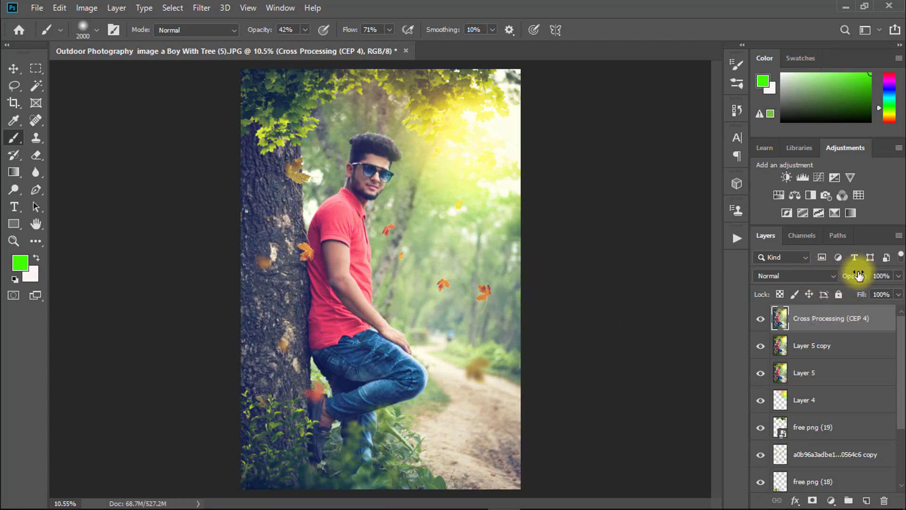
mouse_move(857, 277)
mouse_down()
mouse_move(816, 279)
mouse_move(848, 275)
mouse_up()
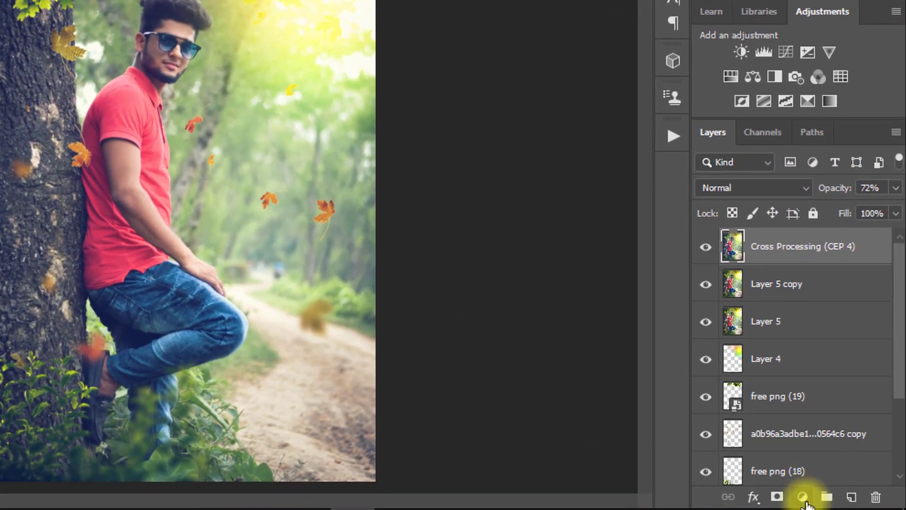
- Add an Exposure adjustment layer above the cross-processed layer with its Offset at +0.0068
click(803, 498)
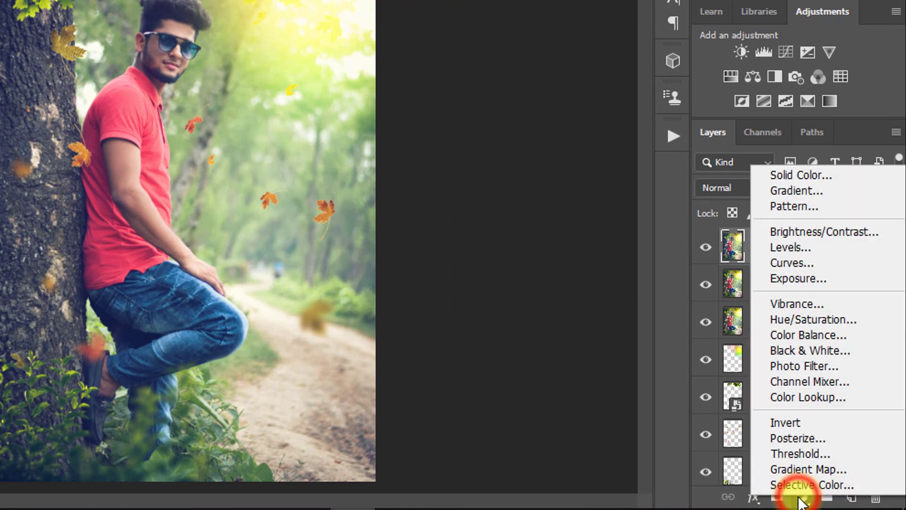
click(801, 499)
click(801, 498)
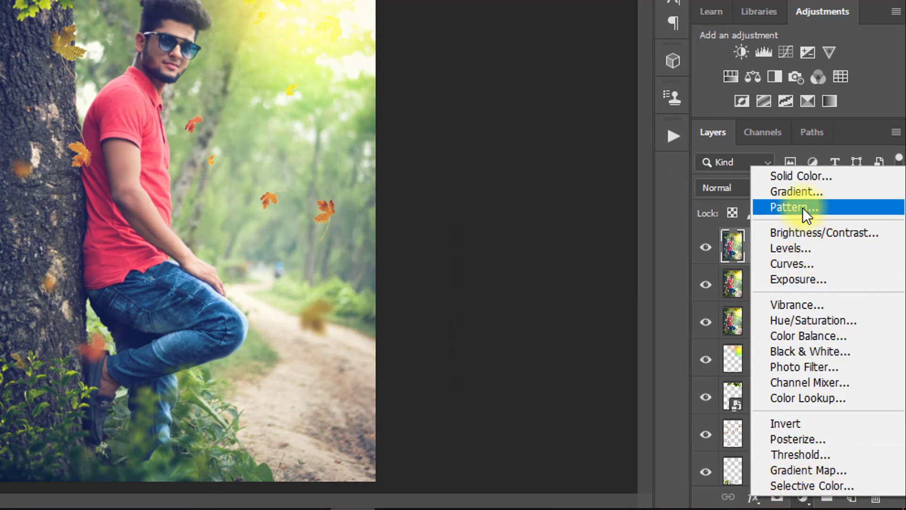
click(804, 279)
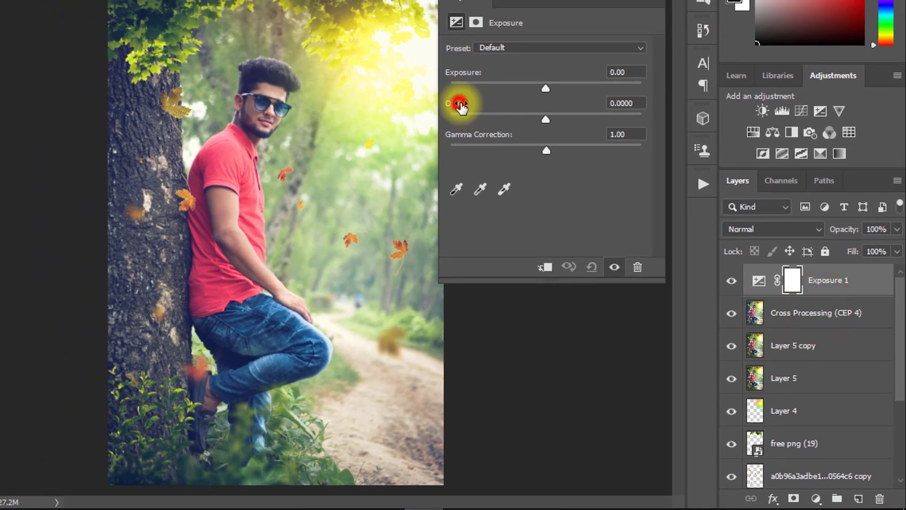
drag(460, 106, 513, 113)
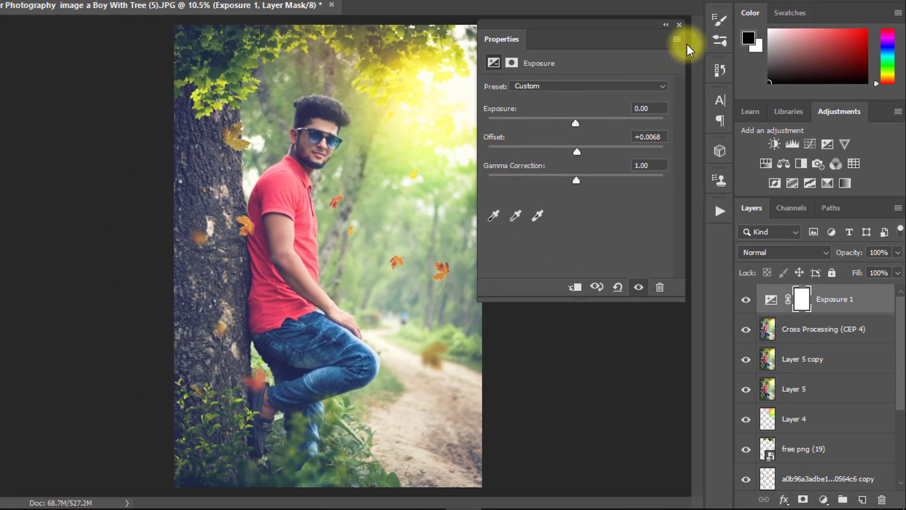
click(679, 25)
- Stamp all visible layers into a new layer and add a Color Balance adjustment with midtones Cyan-Red -9, Magenta-Green +6 and Yellow-Blue +6
key(ctrl+alt+shift+e)
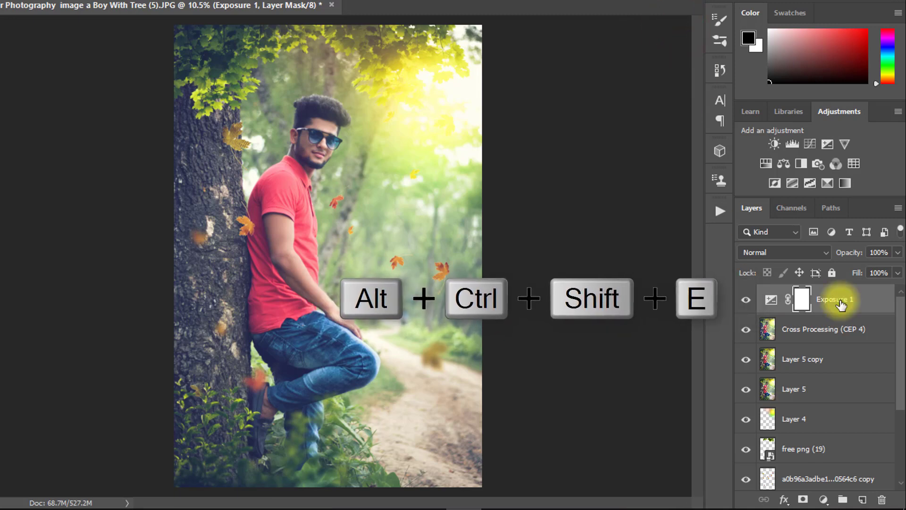
key(ctrl+alt+shift+e)
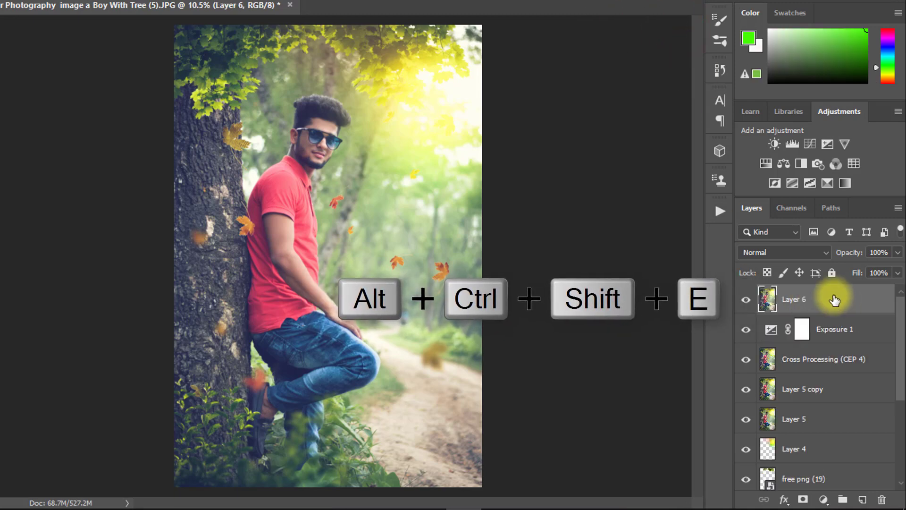
click(823, 499)
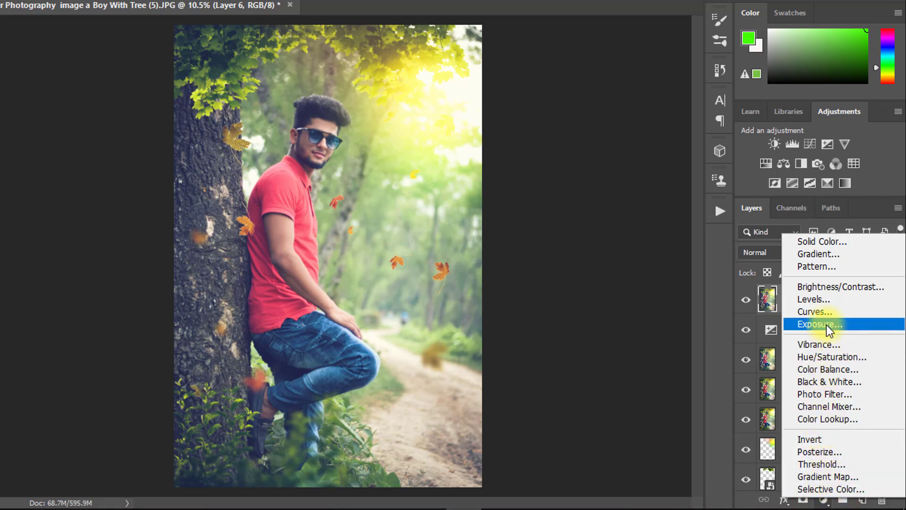
click(823, 369)
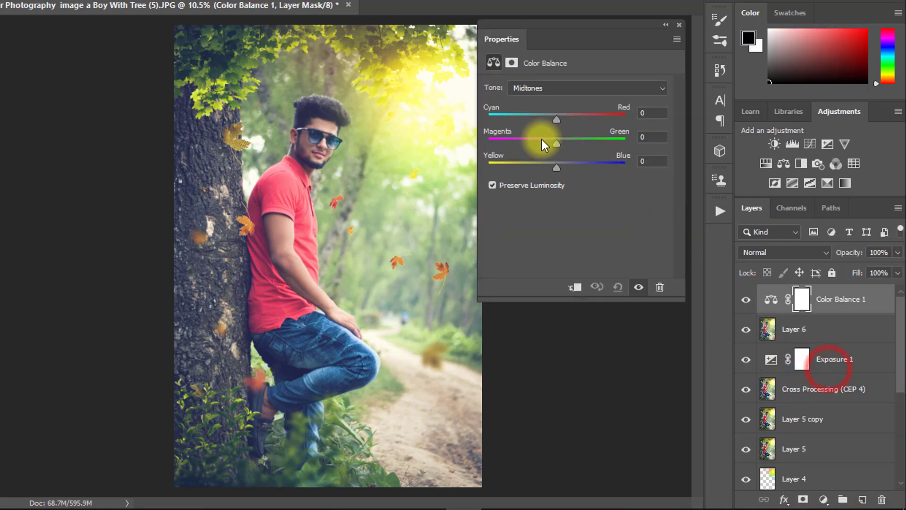
drag(558, 117, 561, 167)
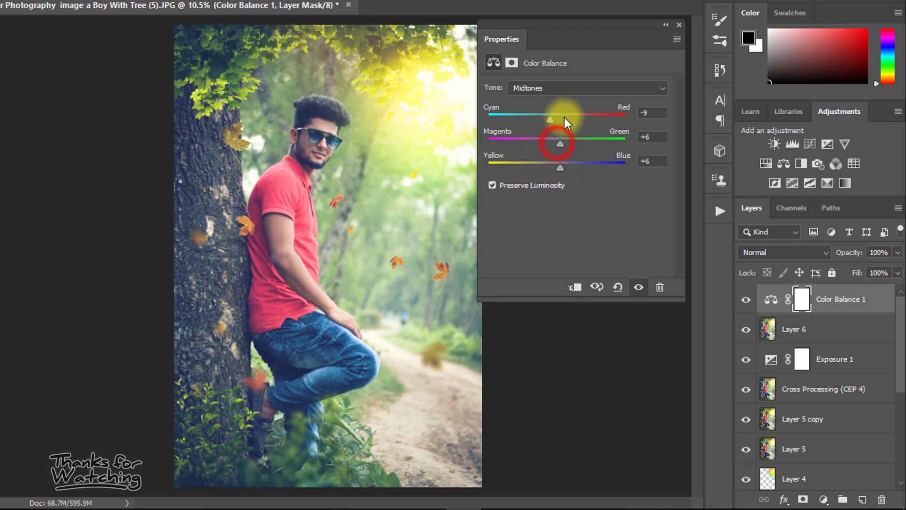
click(679, 24)
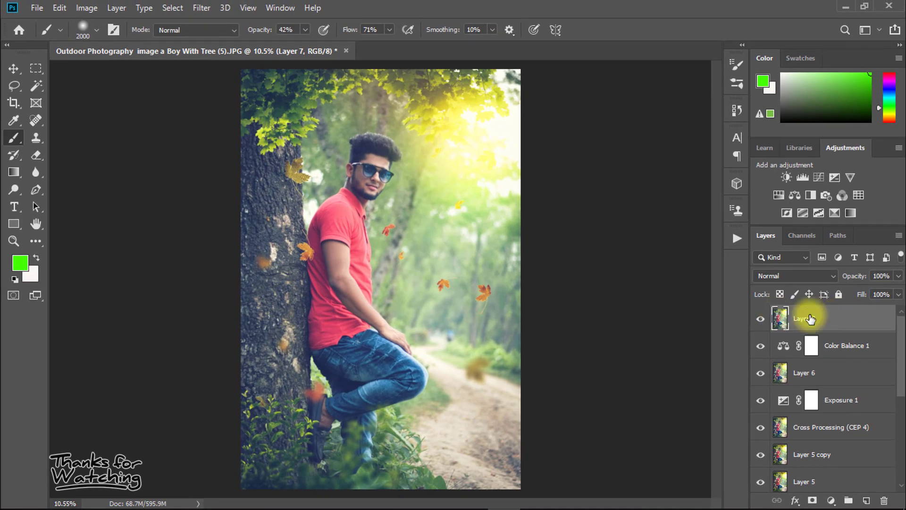
- Open the top merged layer in the Camera Raw Filter, anchor the RGB point curve in the lower tones and raise its black point to output 11
click(198, 8)
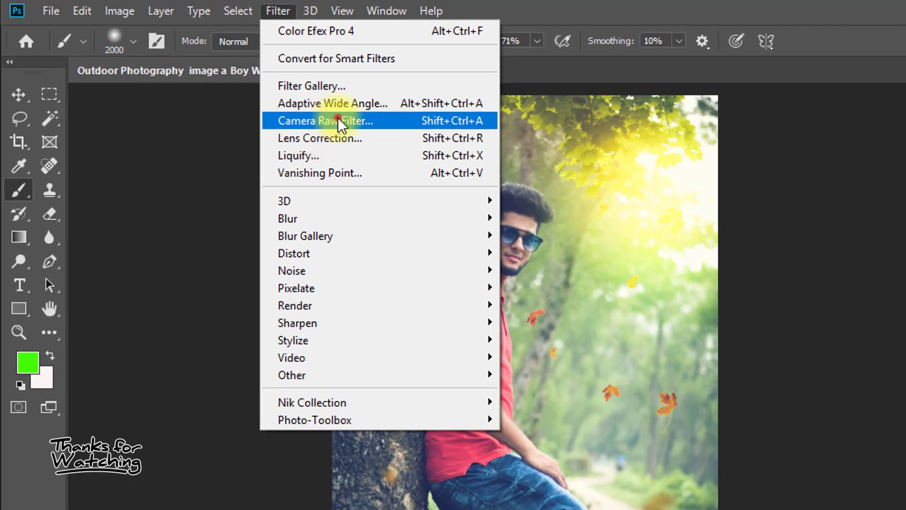
click(338, 119)
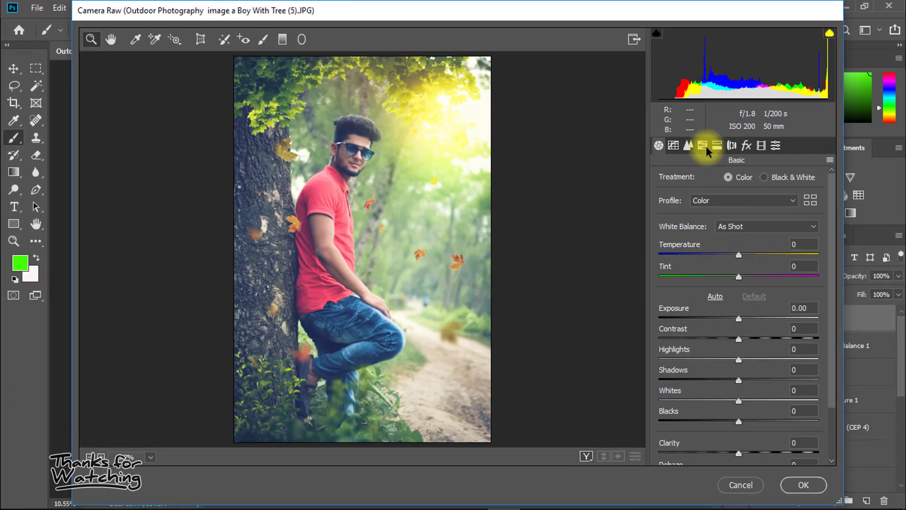
click(674, 146)
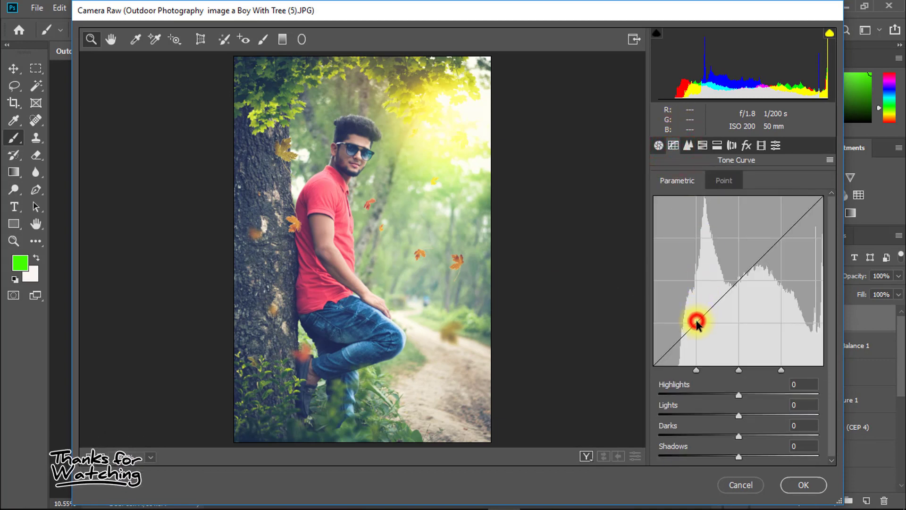
click(723, 180)
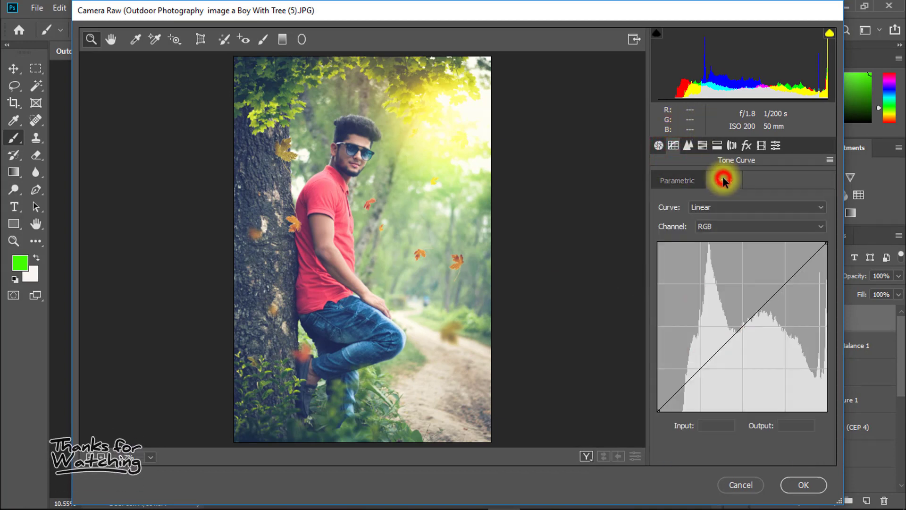
click(707, 361)
click(659, 410)
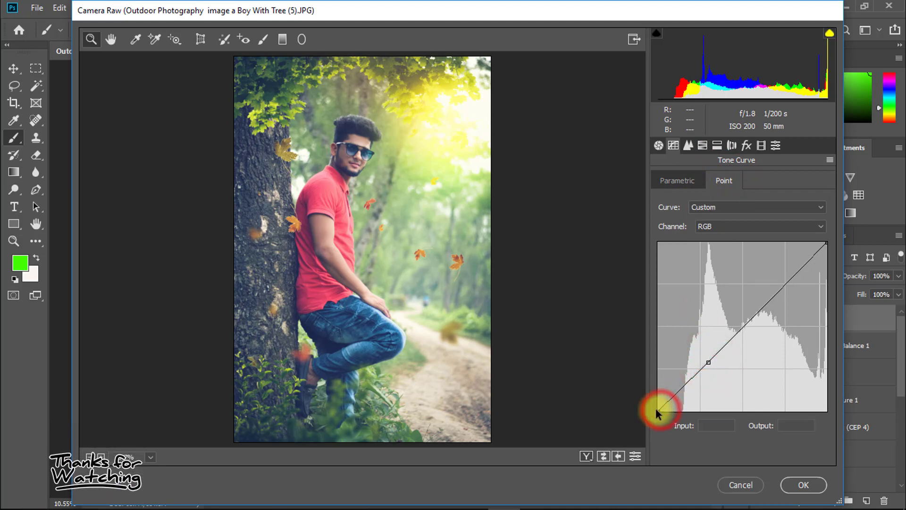
drag(657, 412, 648, 404)
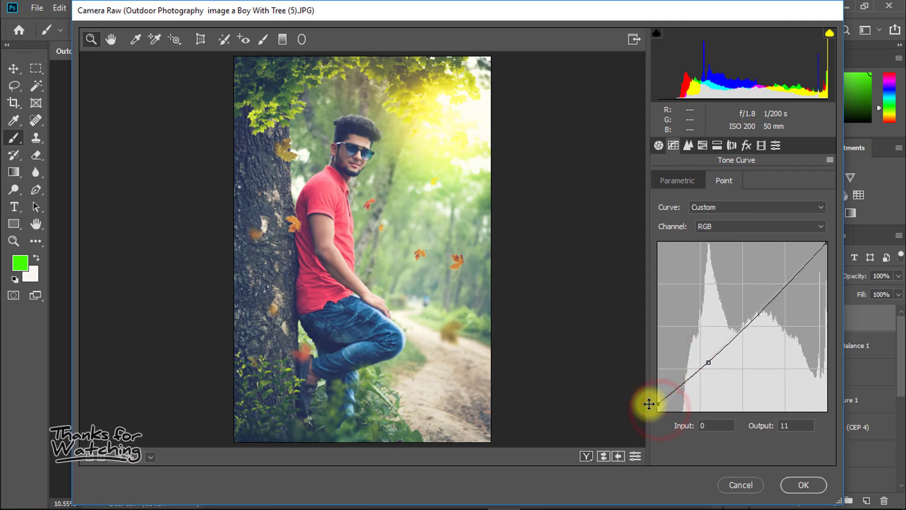
- Anchor the Blue channel's point curve at input 73, output 74, and raise its black point to output 15
click(718, 228)
click(704, 267)
click(704, 363)
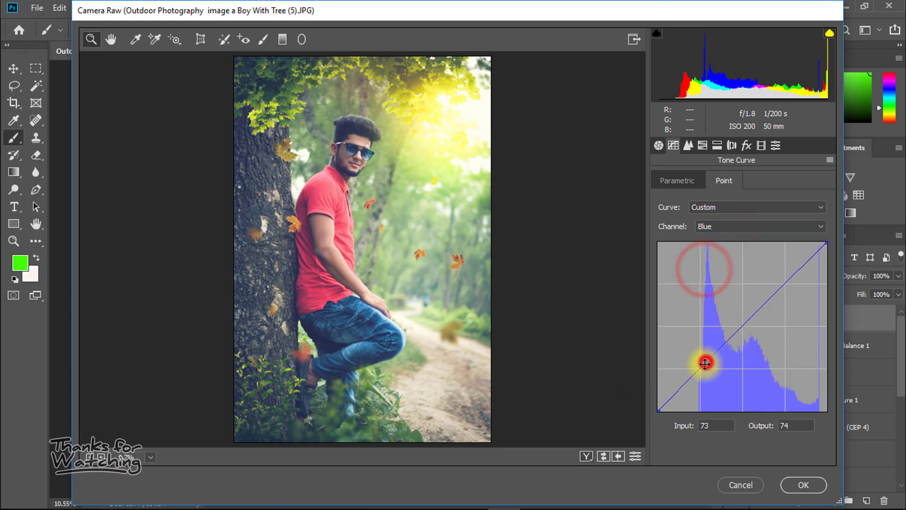
drag(659, 410, 643, 401)
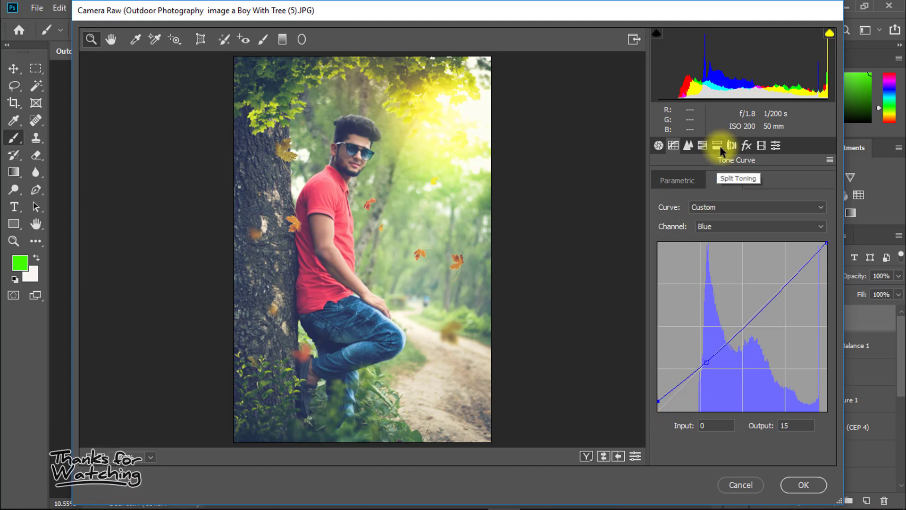
- Raise both Highlights and Lights to +8 in the parametric tone curve
click(688, 145)
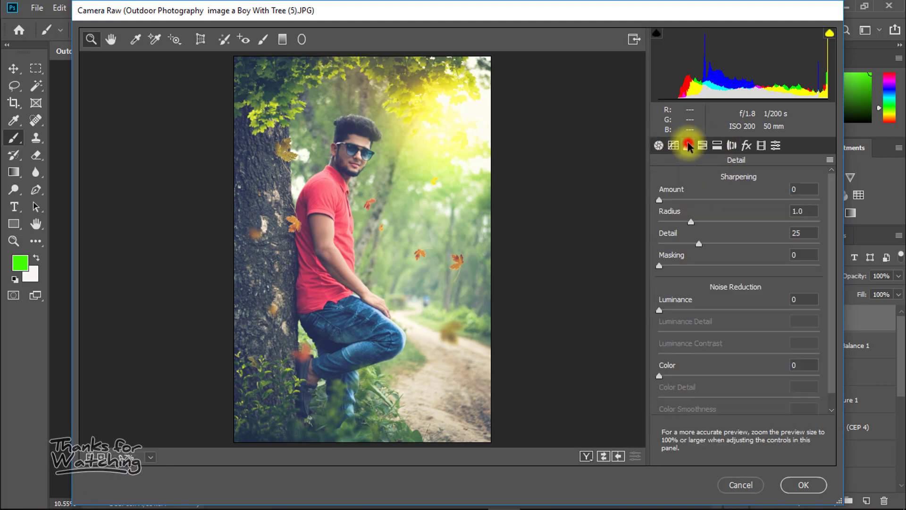
click(661, 143)
click(672, 146)
click(677, 179)
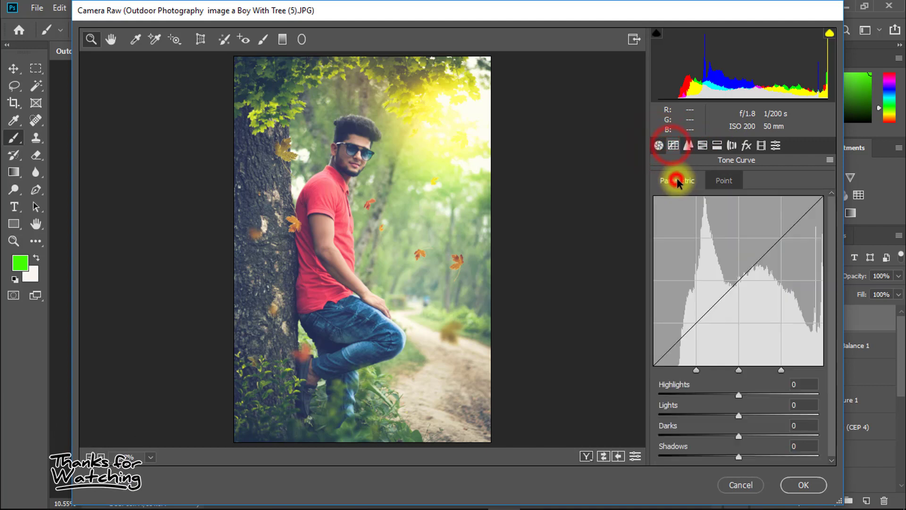
click(665, 146)
click(723, 180)
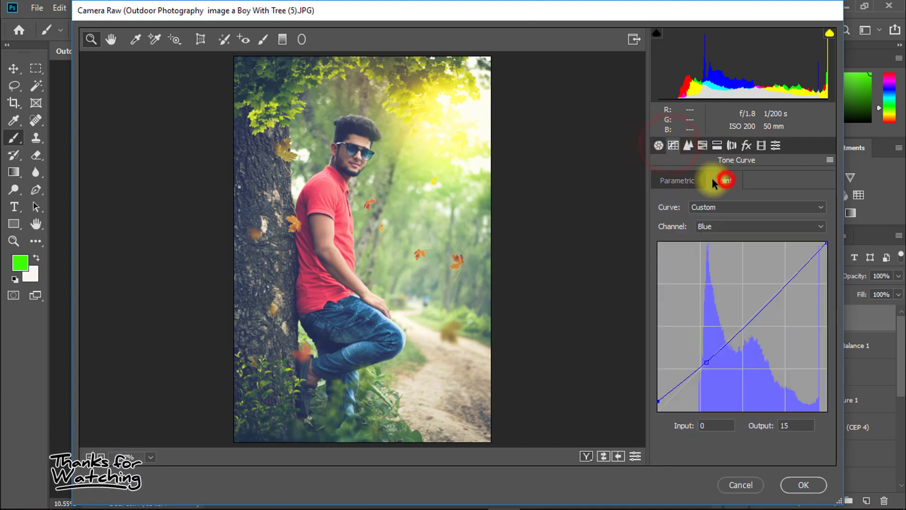
click(685, 181)
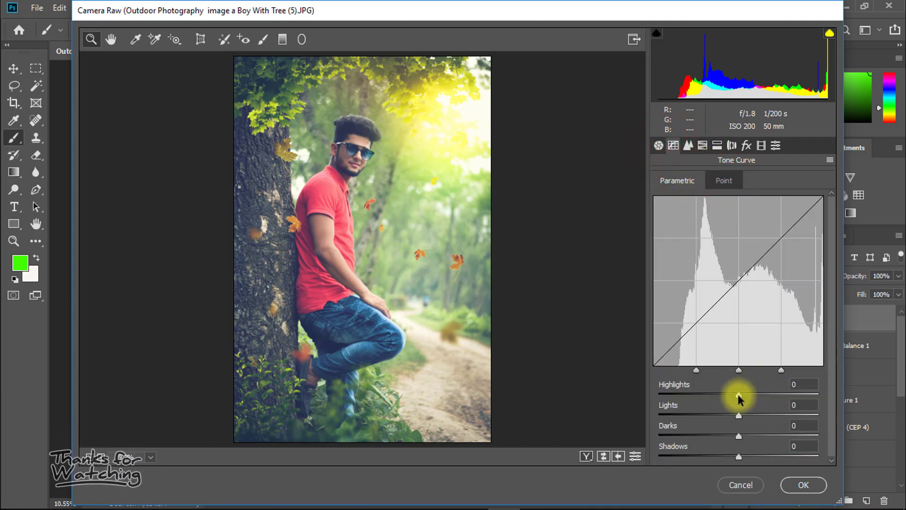
drag(738, 394, 747, 416)
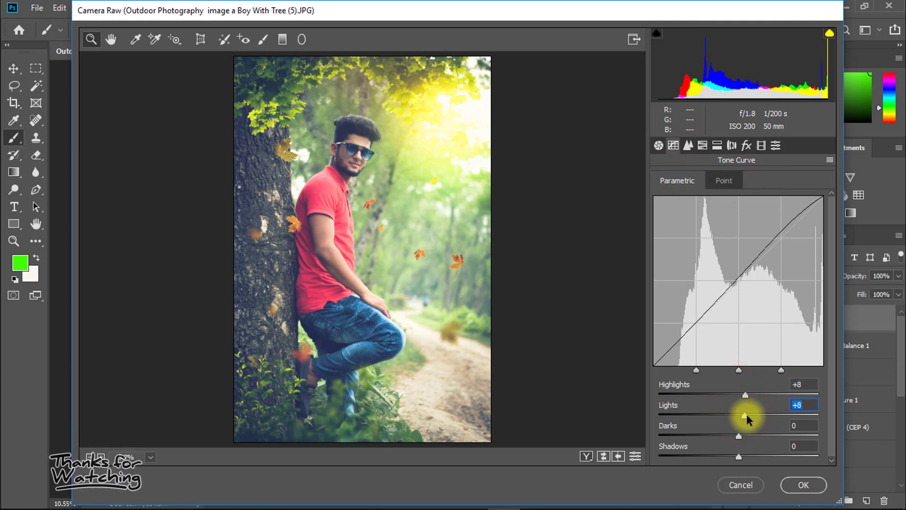
- Add a Highlight Priority post-crop vignette with Amount -27, Midpoint 40, Feather 60 and Highlights 50, and apply the Camera Raw filter
click(747, 146)
drag(741, 318, 727, 341)
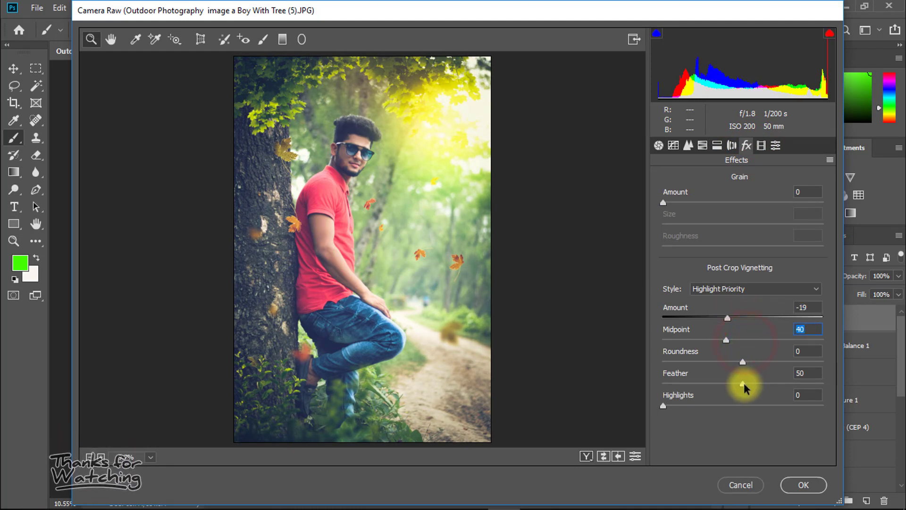
drag(742, 384, 757, 384)
drag(663, 405, 743, 407)
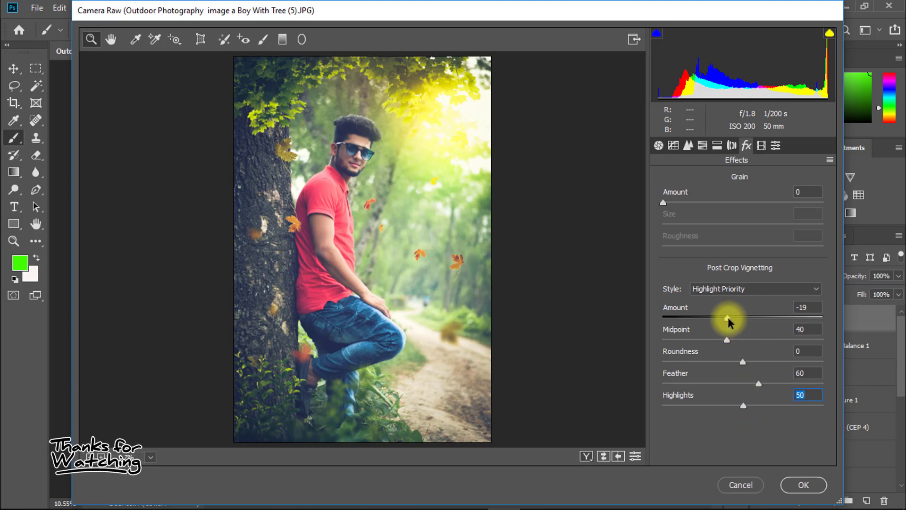
drag(727, 318, 721, 319)
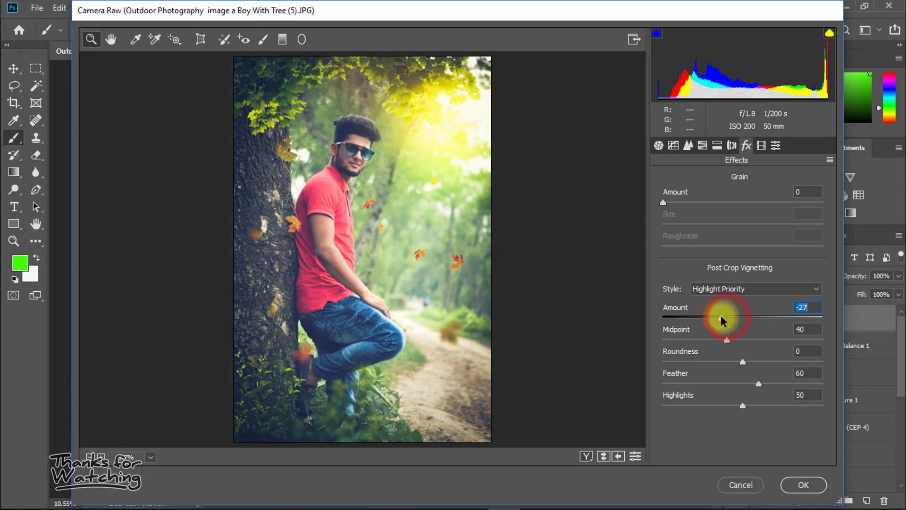
click(798, 483)
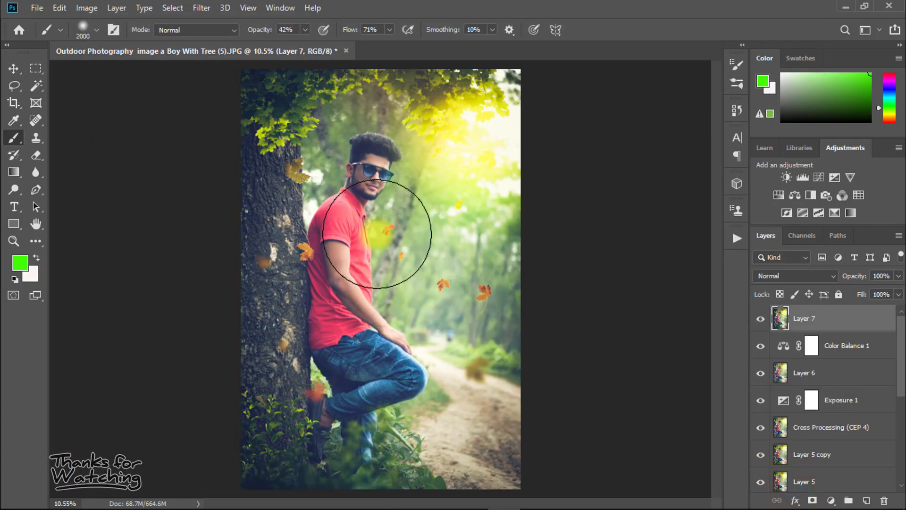
- Compare the finished edit with the original photo by showing only the Background layer and restoring all layers, twice
scroll(849, 414, down, 3)
scroll(849, 414, down, 2)
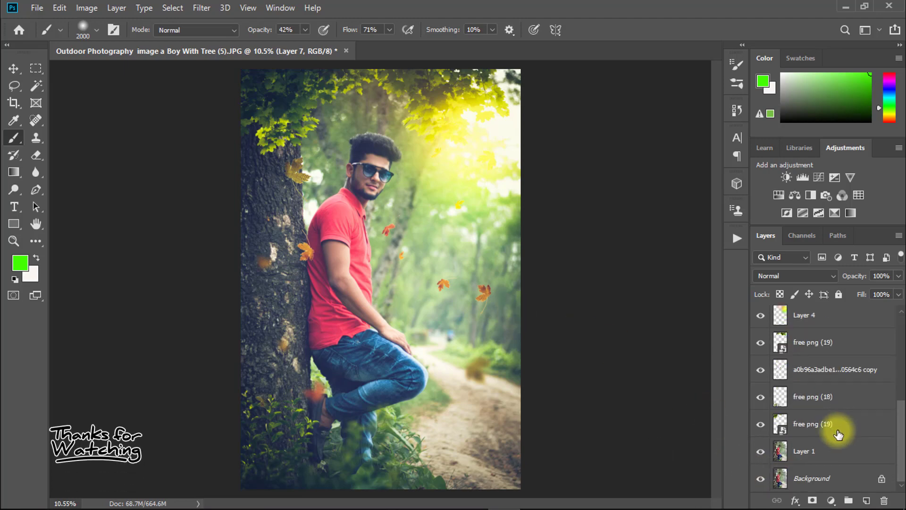
alt+click(760, 479)
alt+click(760, 479)
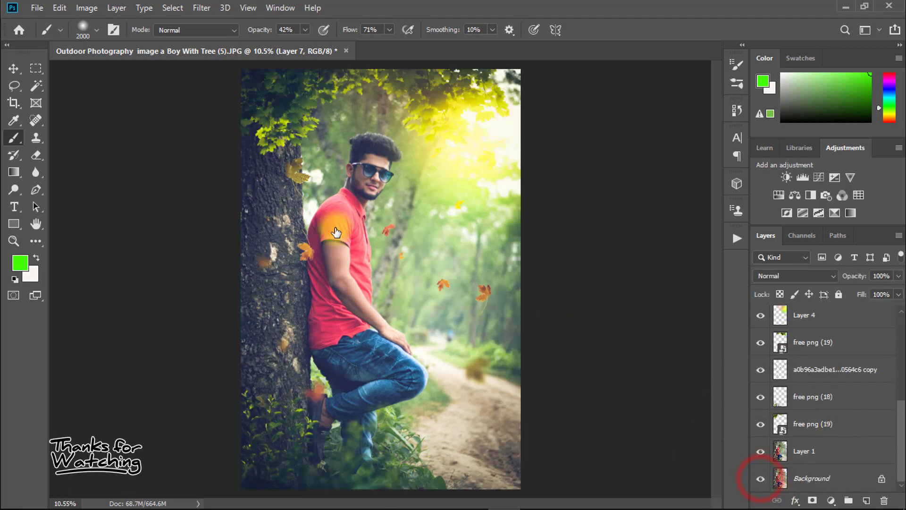
scroll(336, 230, up, 1)
alt+click(761, 481)
alt+click(761, 481)
scroll(798, 415, down, 1)
scroll(834, 357, up, 5)
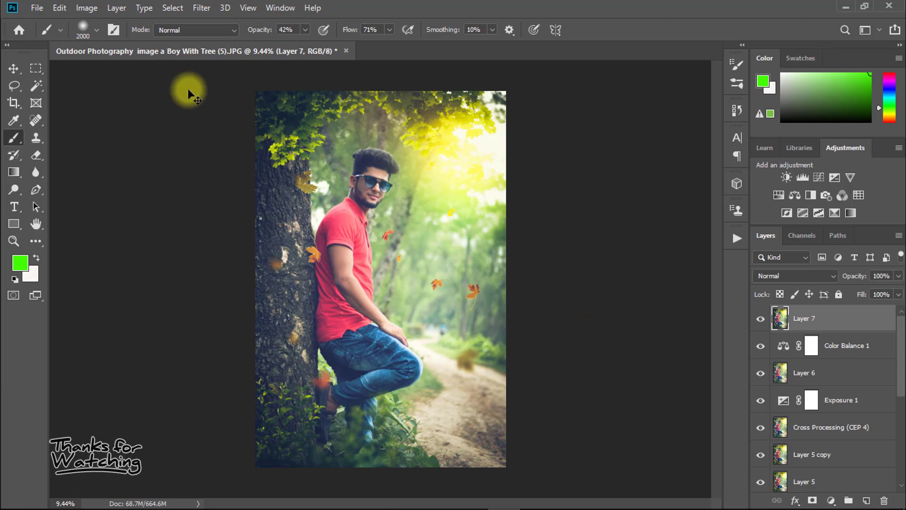
- Start saving a copy to the "A boy with Tree Photo manipulation" folder on the Desktop, with JPEG as the file format
click(37, 8)
click(65, 155)
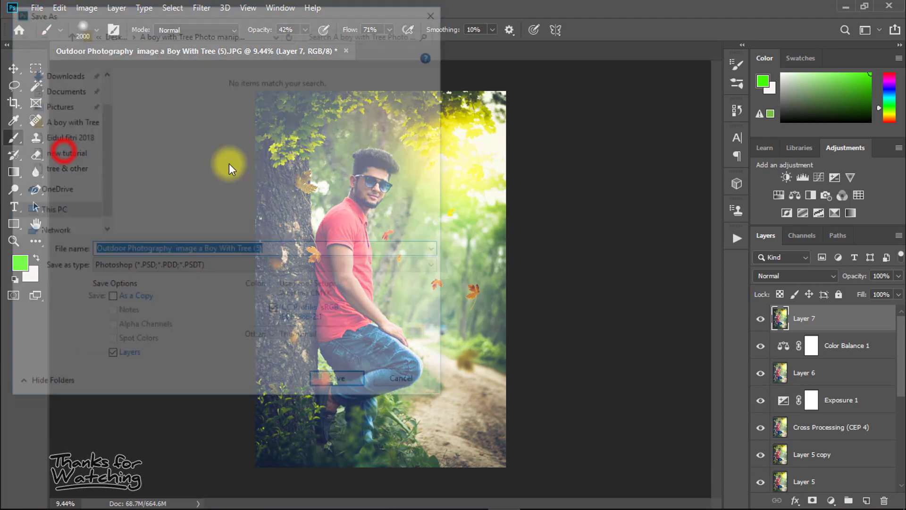
click(105, 77)
click(43, 98)
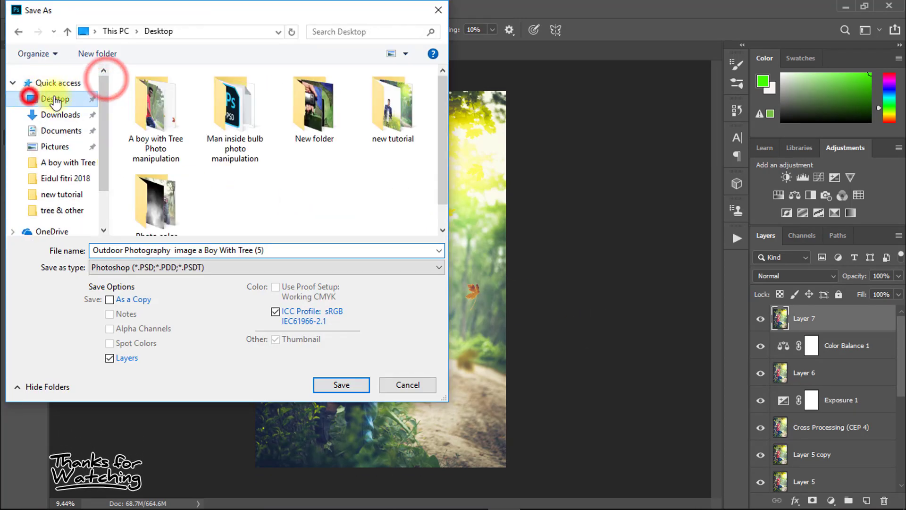
click(144, 115)
double_click(144, 115)
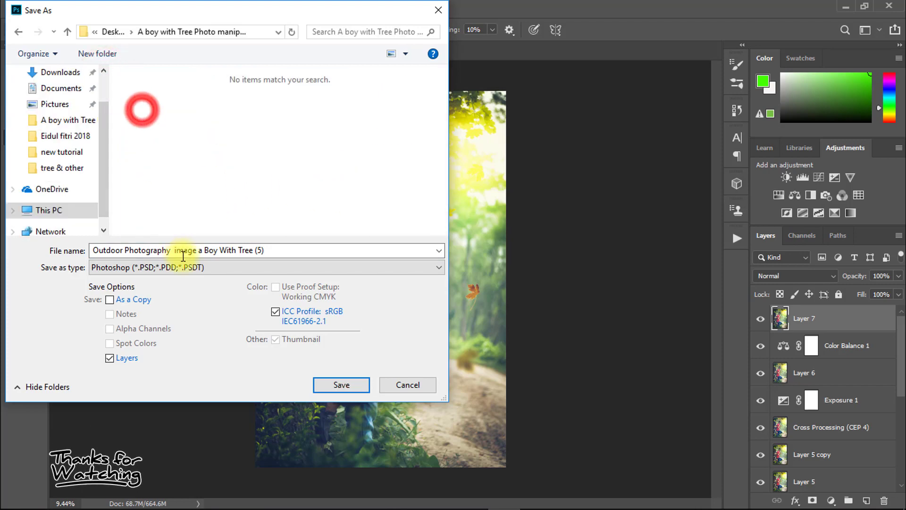
click(182, 250)
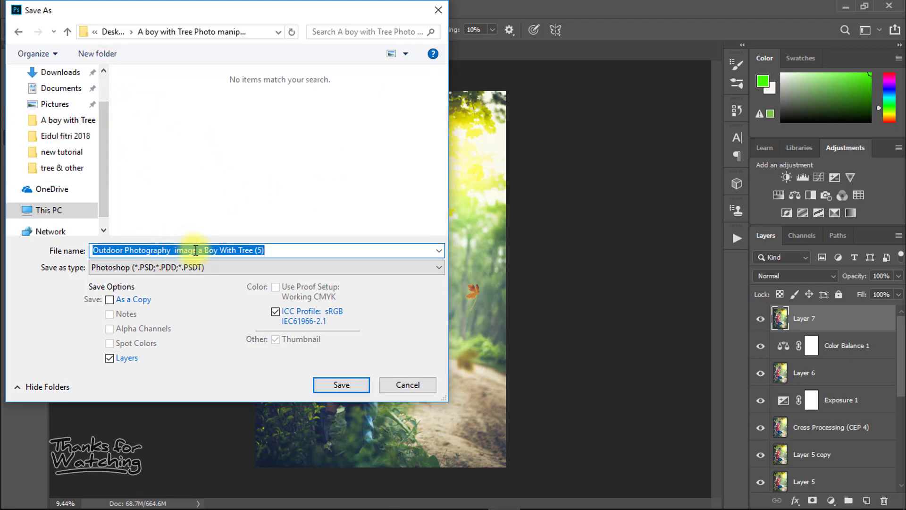
click(196, 265)
click(166, 364)
- Name the copy "A boy with tree photo editing" and save it with JPEG quality 12
click(166, 248)
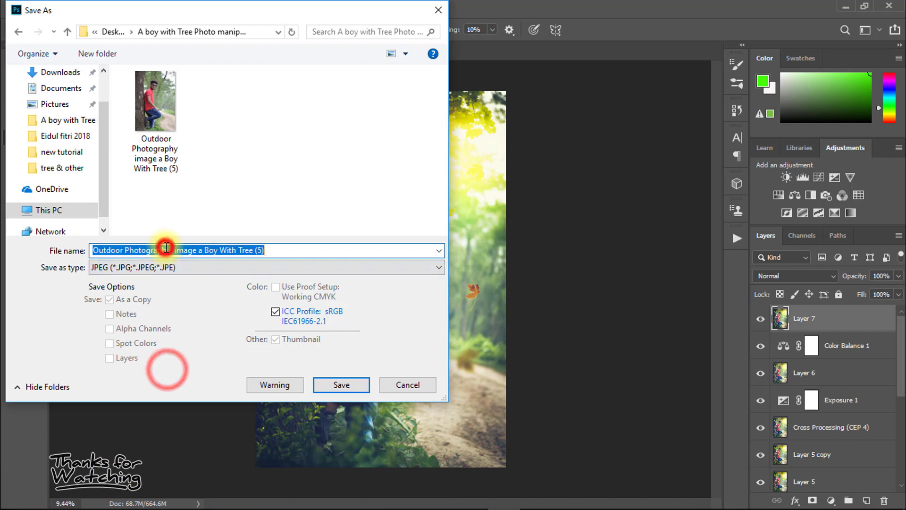
click(297, 250)
key(ctrl+a)
key(BackSpace)
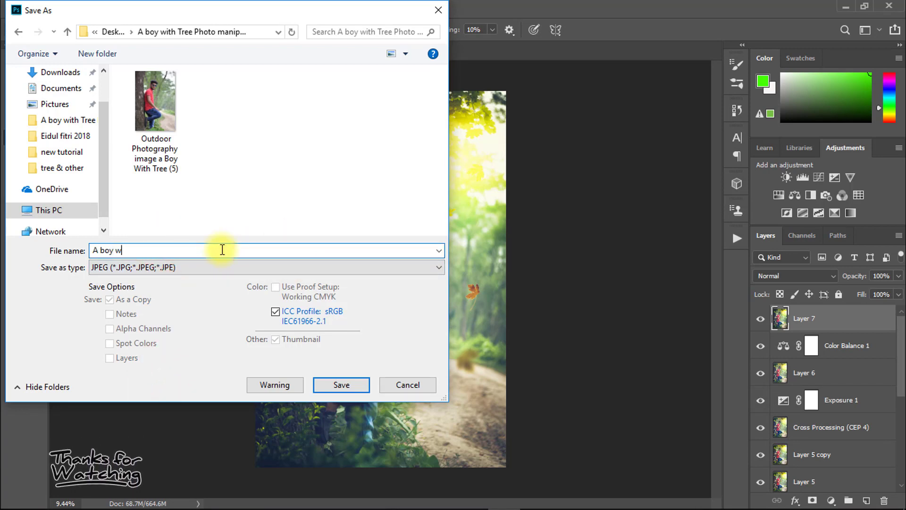
text(A boy with tree photo editing)
key(Return)
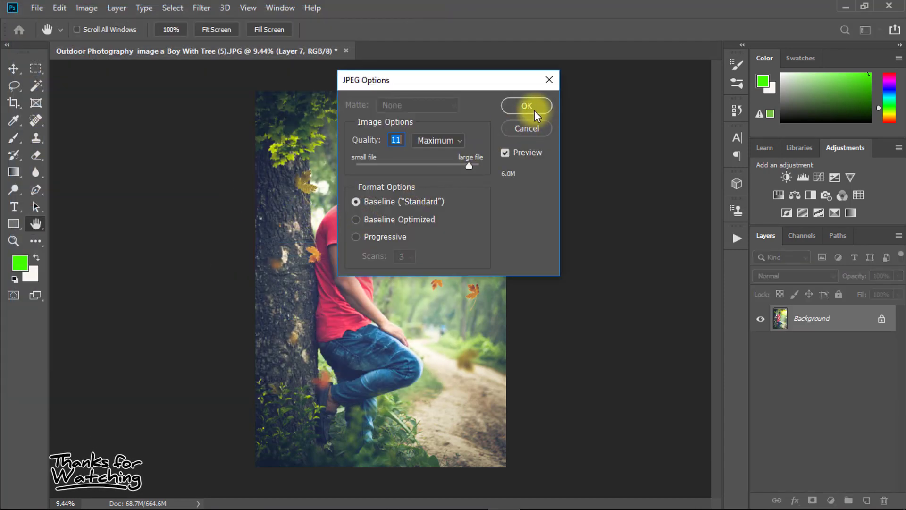
click(471, 163)
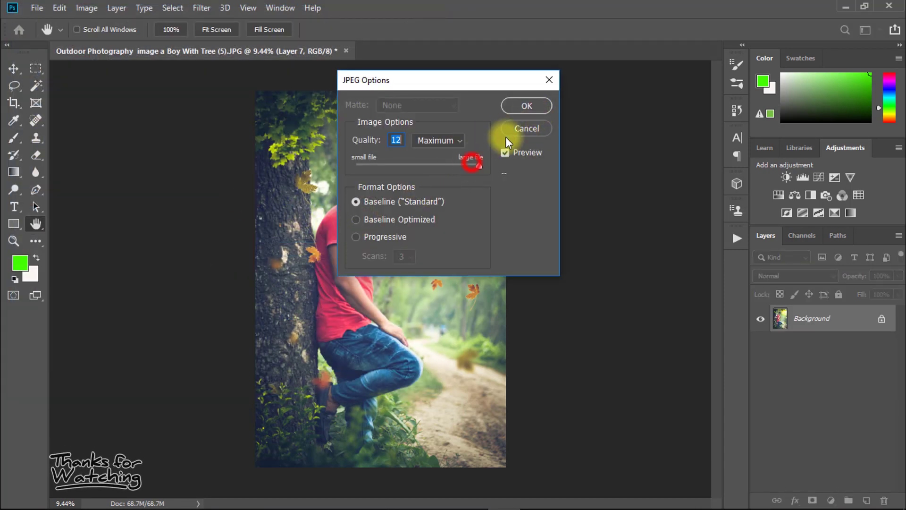
click(521, 101)
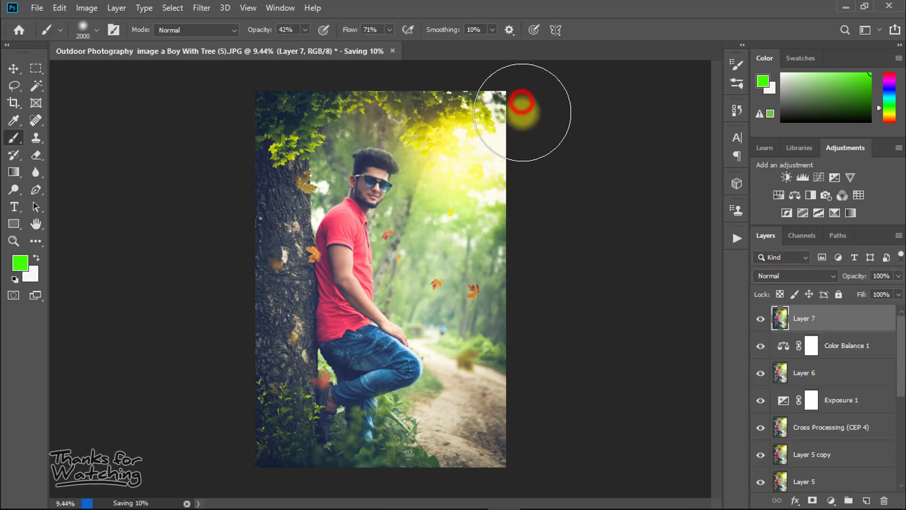